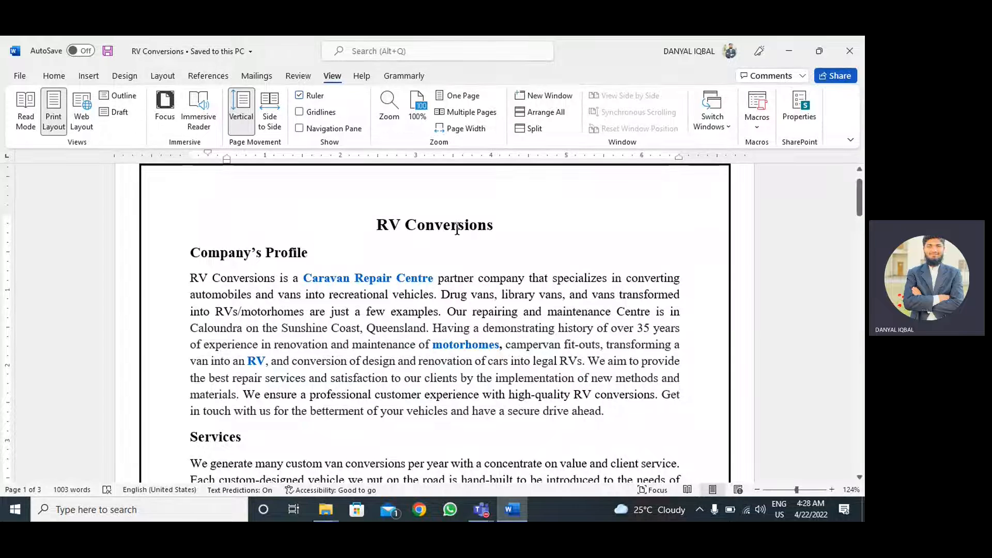
- Examine the document's section headings from Company's Profile through to Contact Details
scroll(436, 228, down, 3)
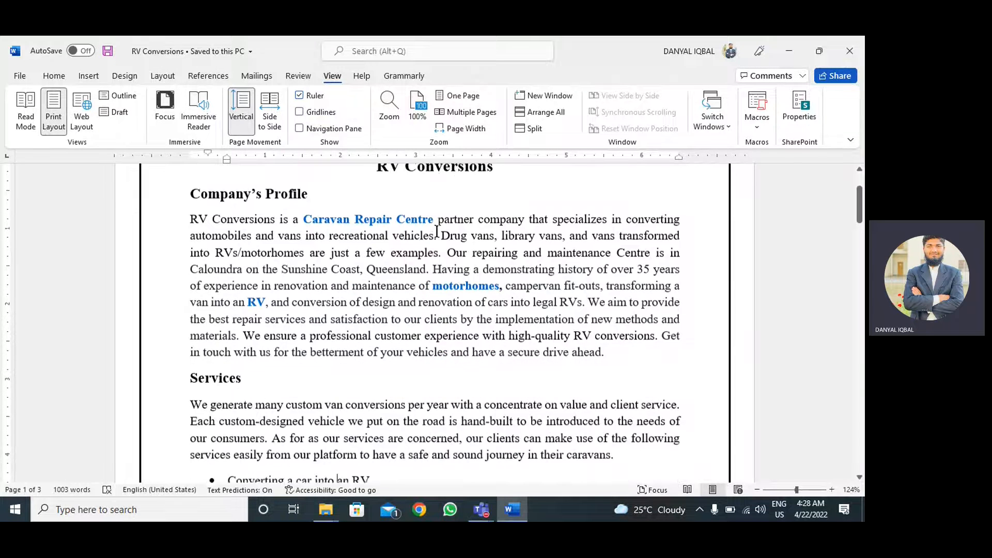
scroll(436, 231, down, 4)
scroll(437, 231, down, 4)
scroll(436, 228, up, 13)
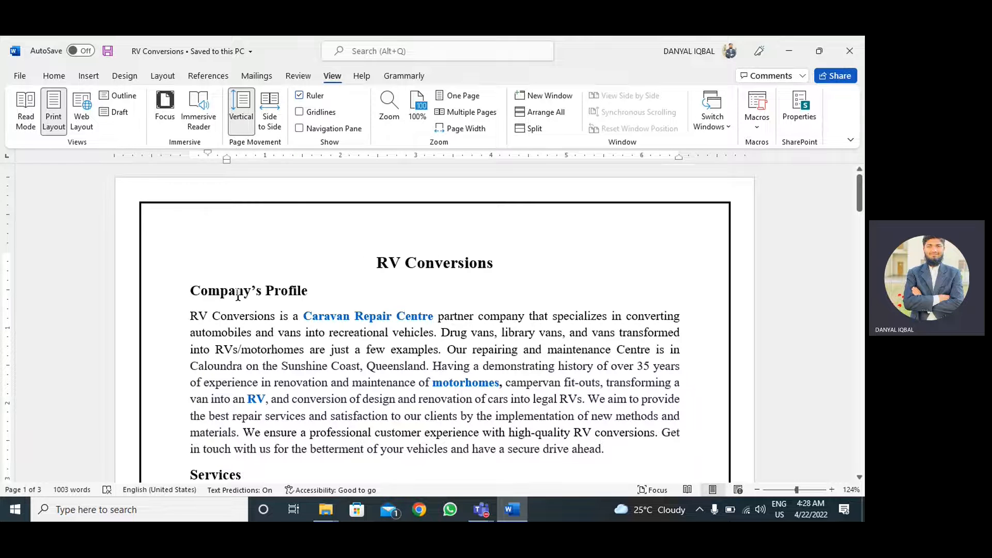
scroll(237, 295, down, 1)
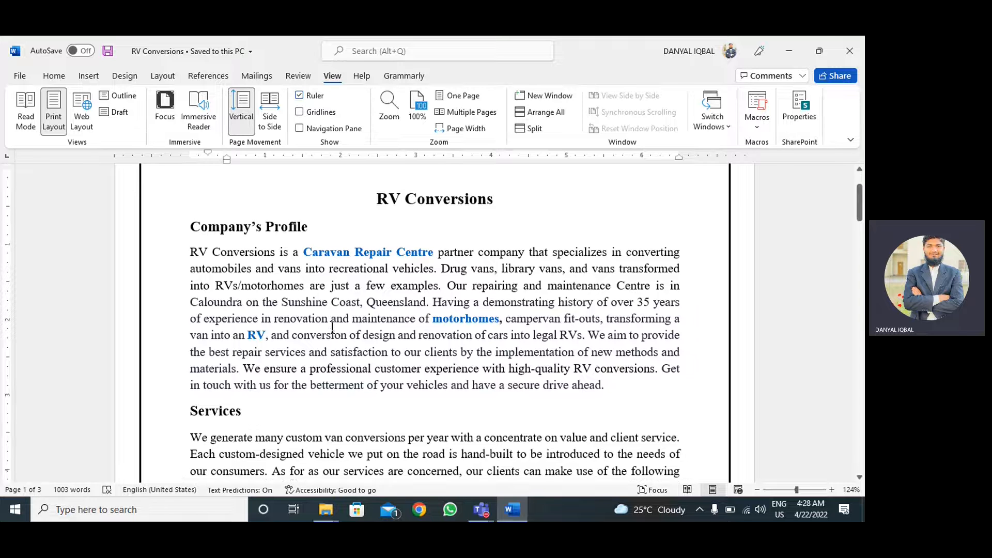
scroll(332, 326, down, 1)
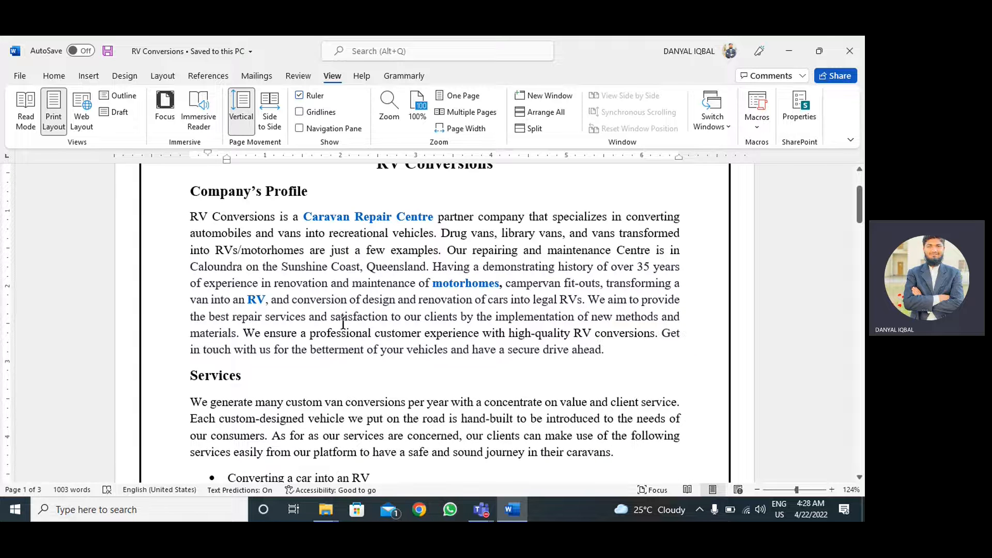
scroll(343, 324, down, 4)
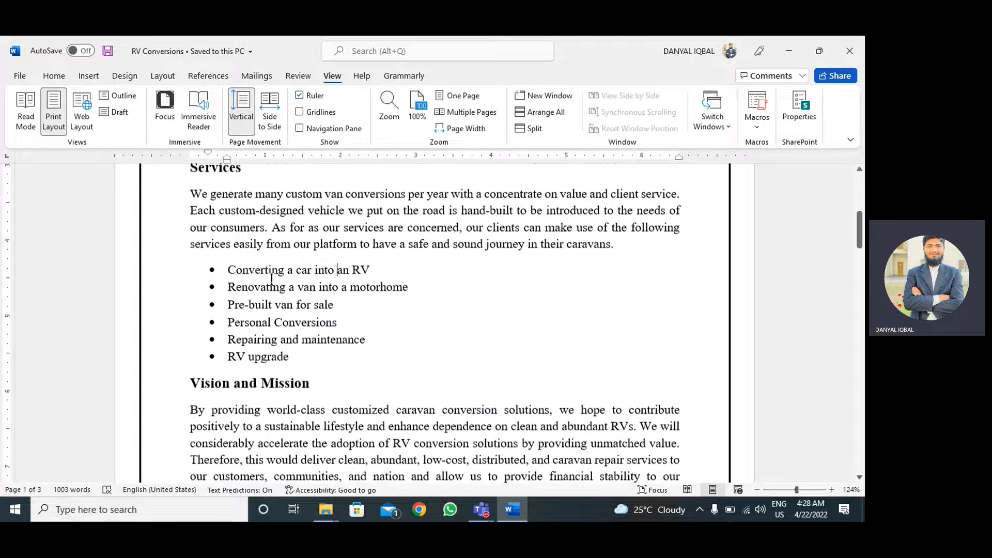
scroll(271, 280, down, 1)
scroll(323, 345, down, 2)
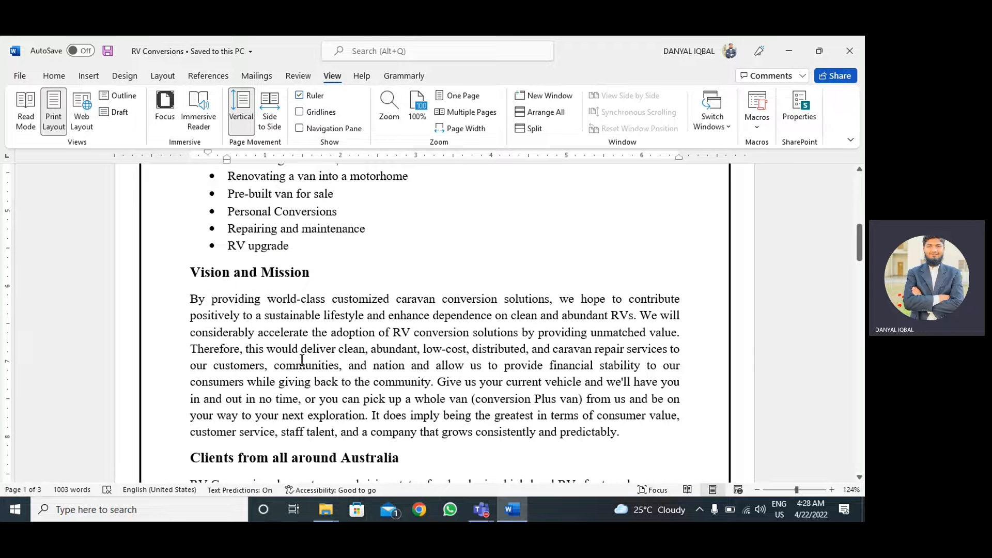
scroll(303, 360, down, 1)
scroll(302, 360, down, 2)
scroll(363, 316, down, 3)
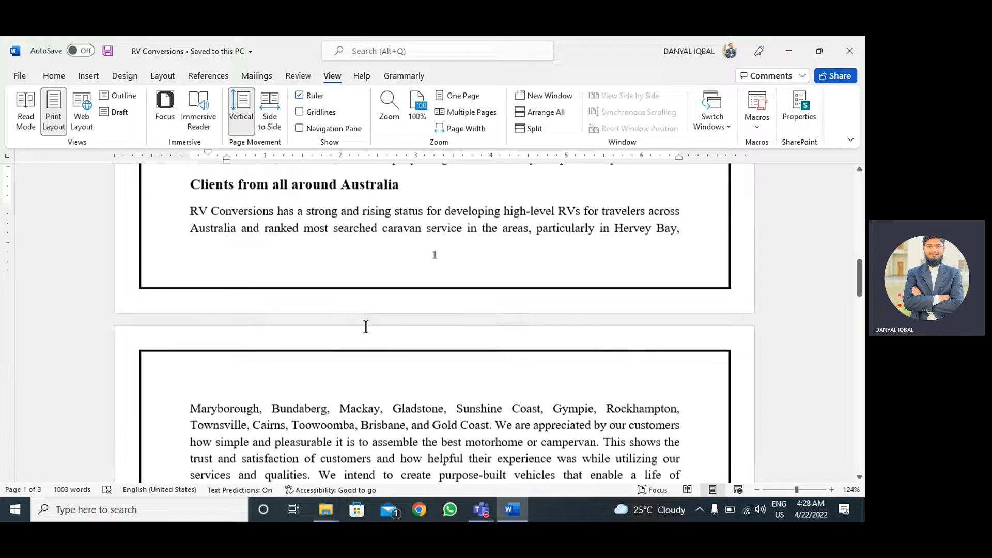
scroll(364, 326, down, 5)
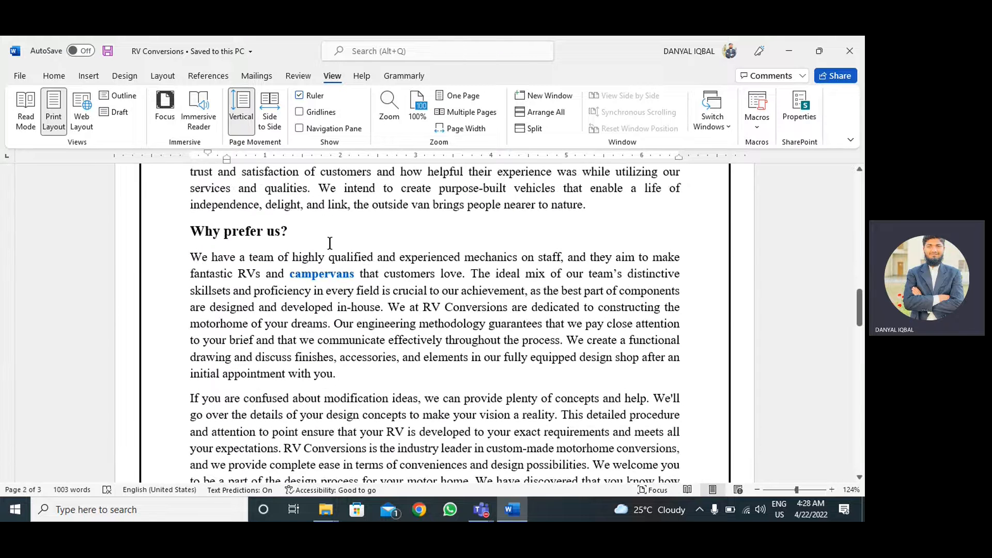
scroll(408, 263, down, 1)
scroll(414, 266, down, 8)
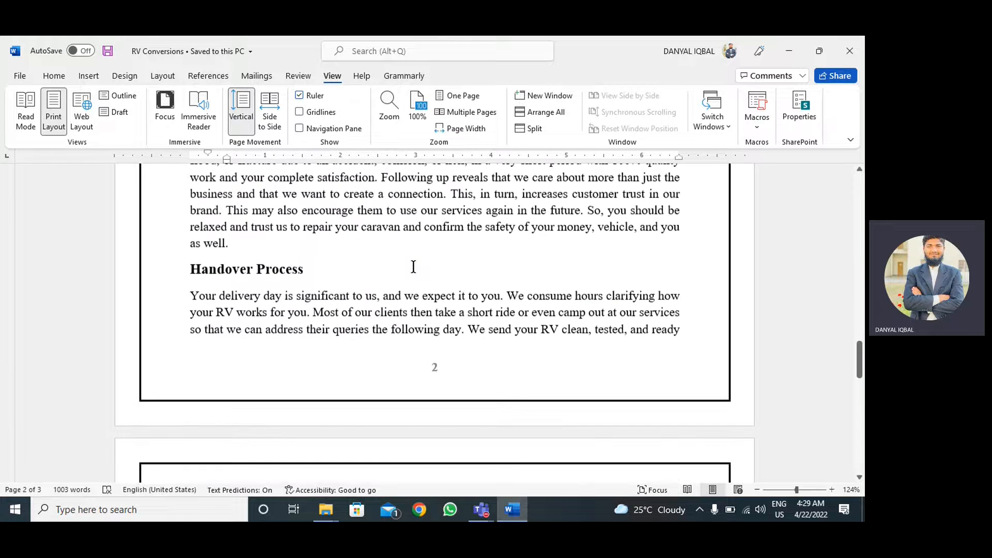
scroll(414, 266, up, 2)
scroll(413, 268, up, 2)
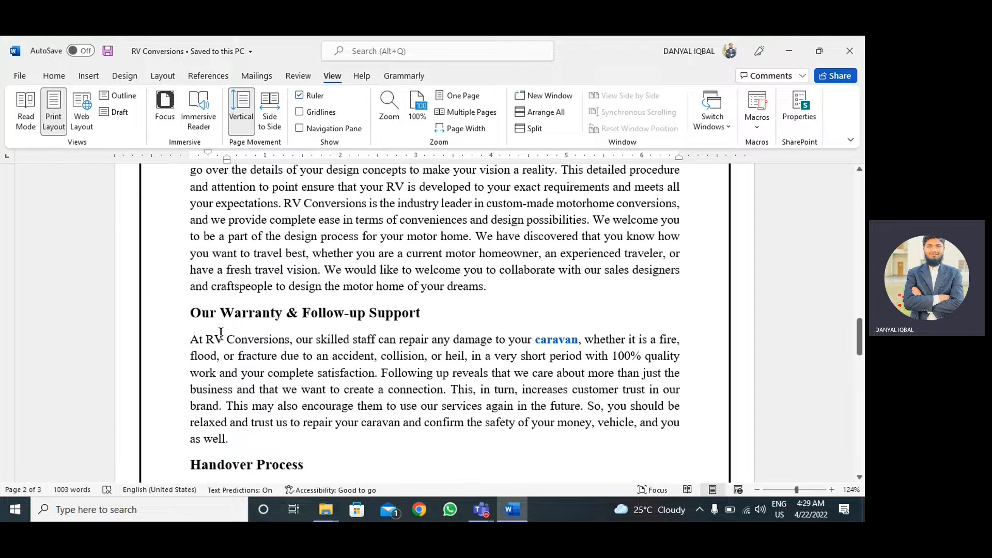
scroll(352, 338, down, 3)
scroll(324, 346, down, 9)
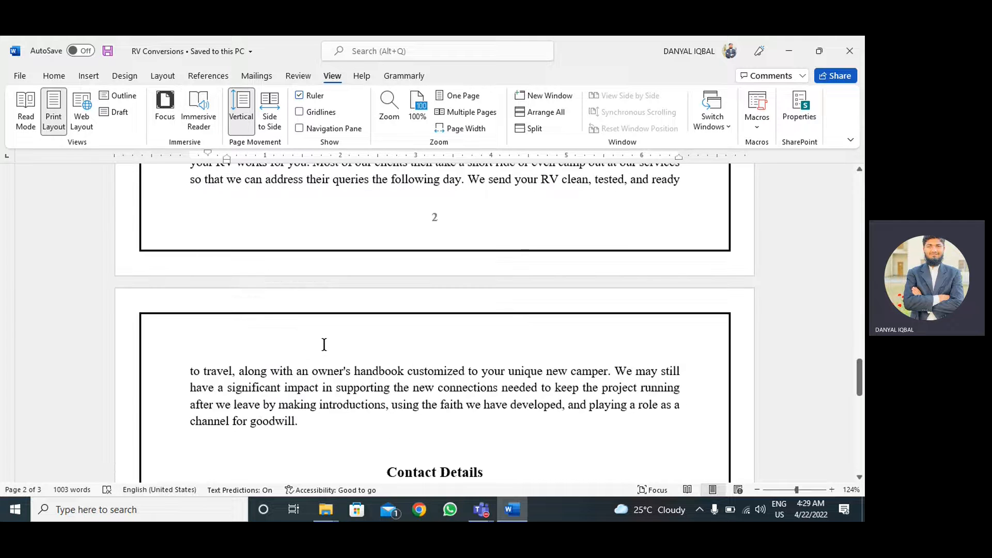
scroll(324, 344, down, 1)
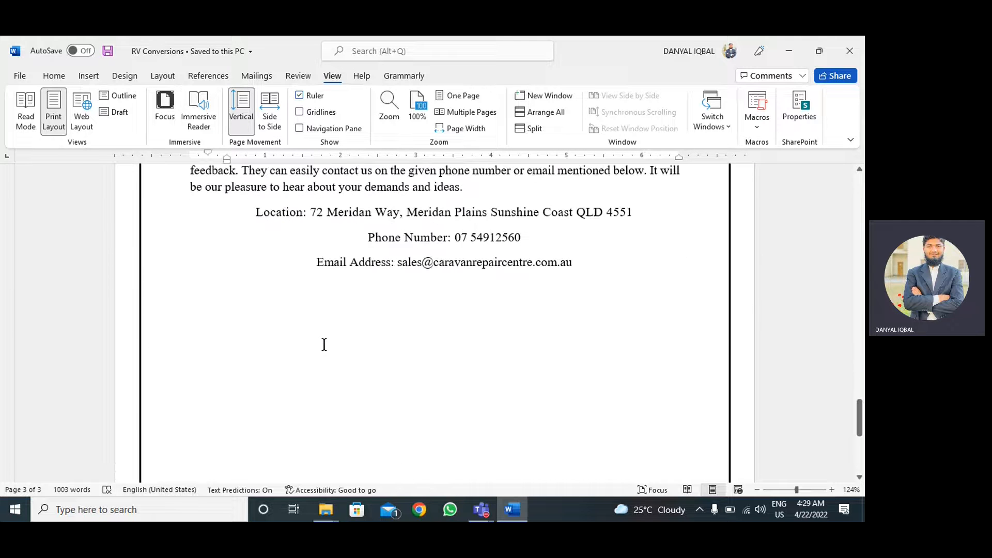
- Insert a page break before the RV Conversions title so a blank page precedes the document's content
scroll(324, 345, up, 12)
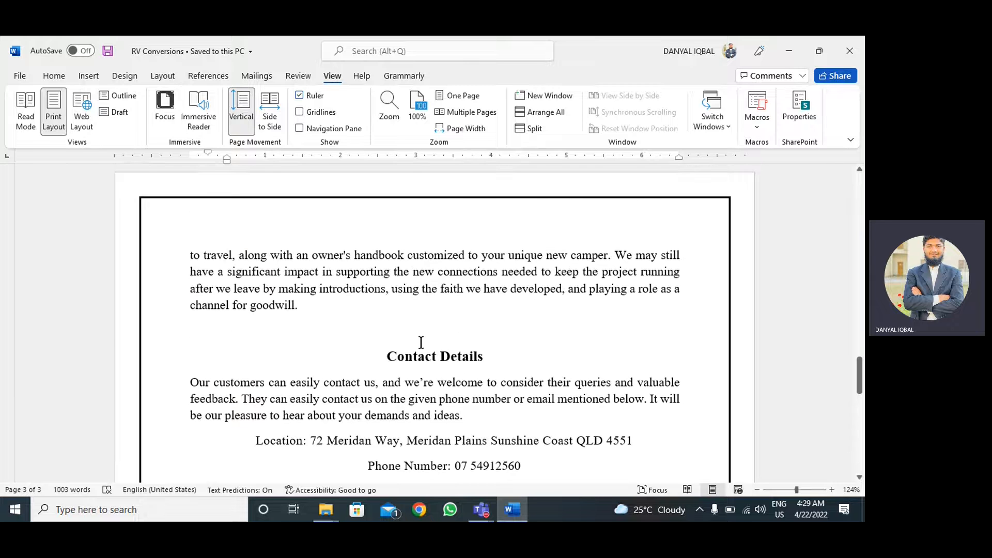
scroll(421, 342, up, 20)
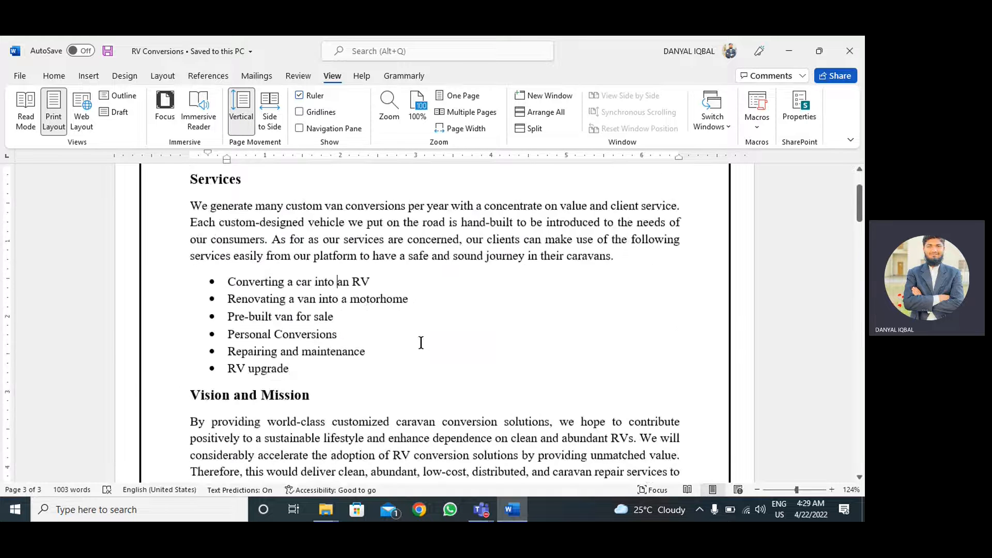
click(373, 262)
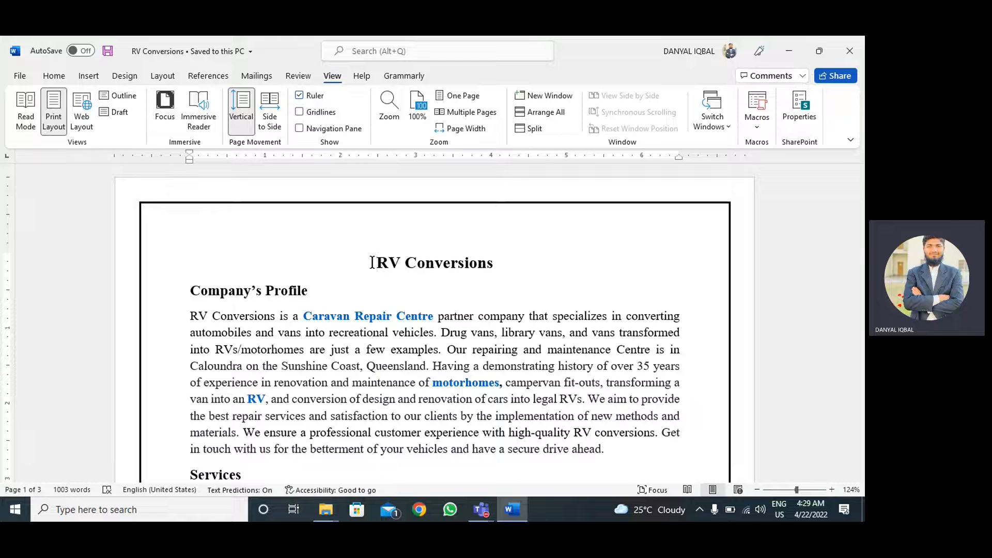
key(Return)
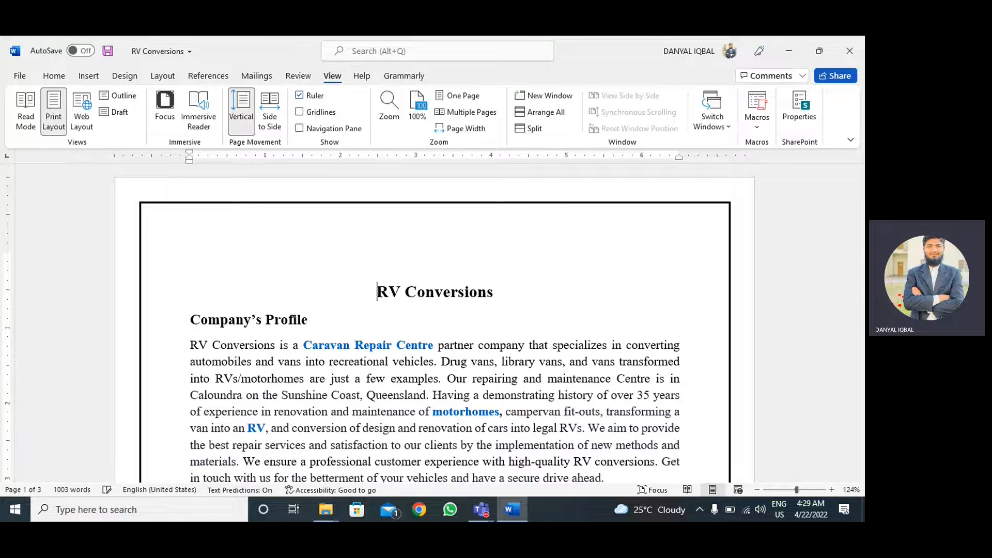
key(BackSpace)
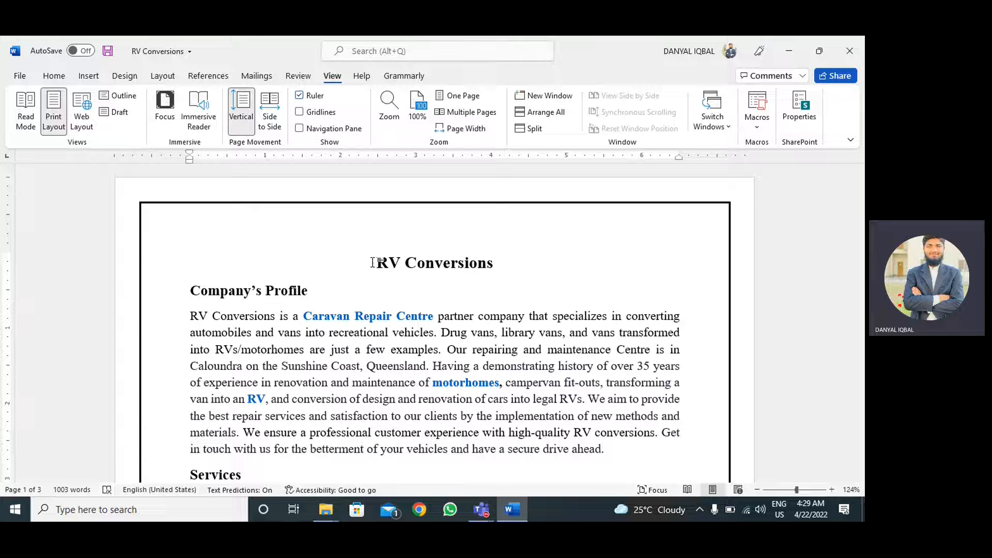
key(ctrl+Return)
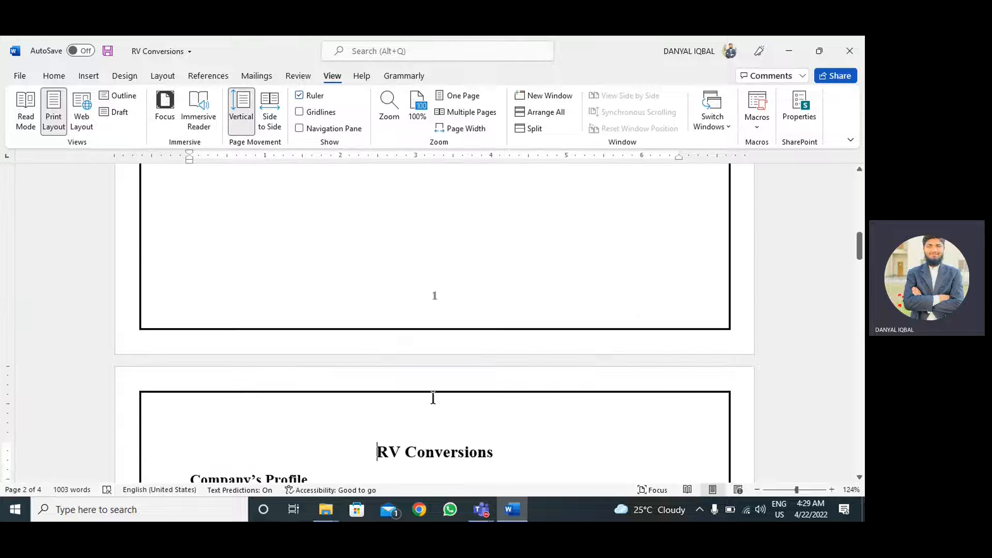
scroll(432, 401, down, 3)
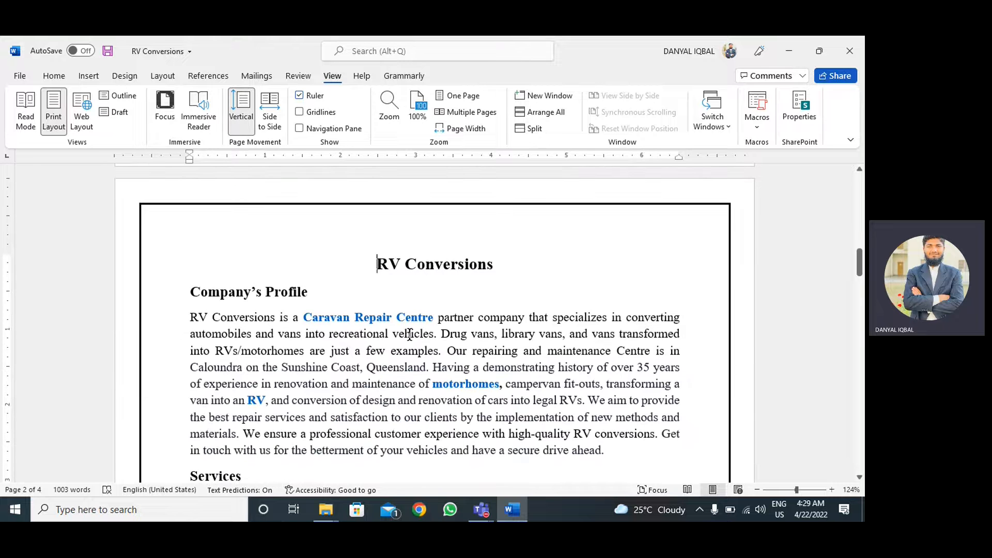
scroll(410, 335, down, 20)
scroll(409, 335, up, 20)
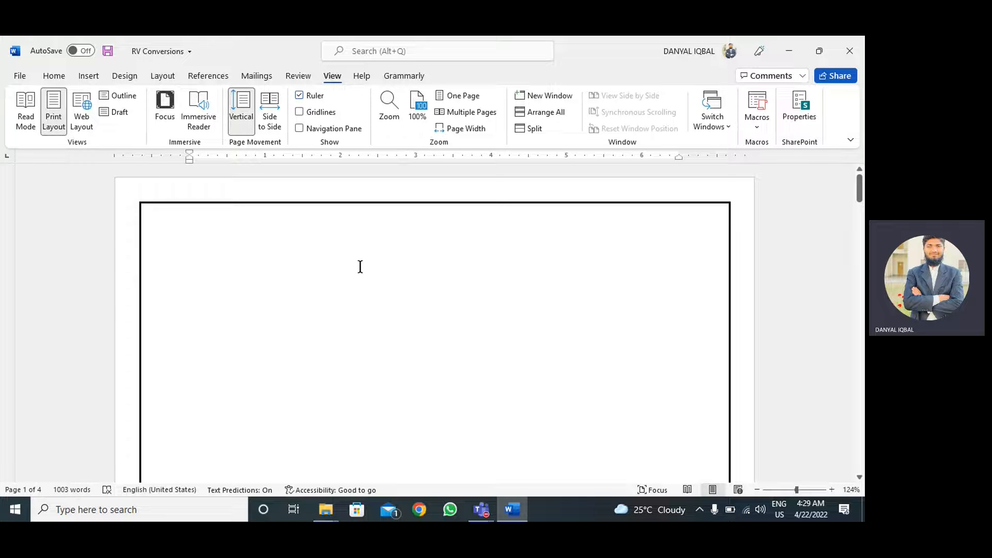
- Apply the Heading 1 style to the Company's Profile heading
scroll(396, 295, down, 10)
scroll(396, 295, down, 1)
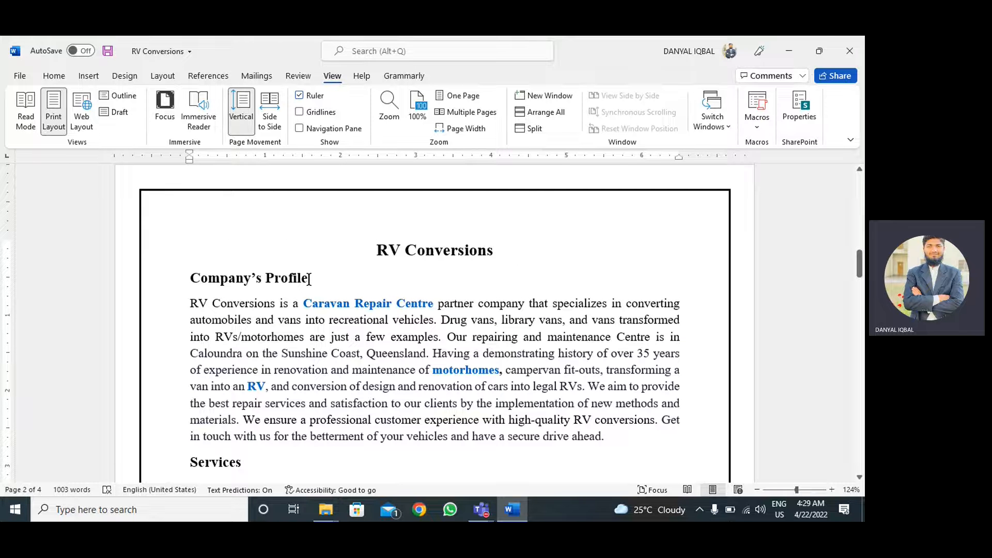
drag(285, 277, 202, 275)
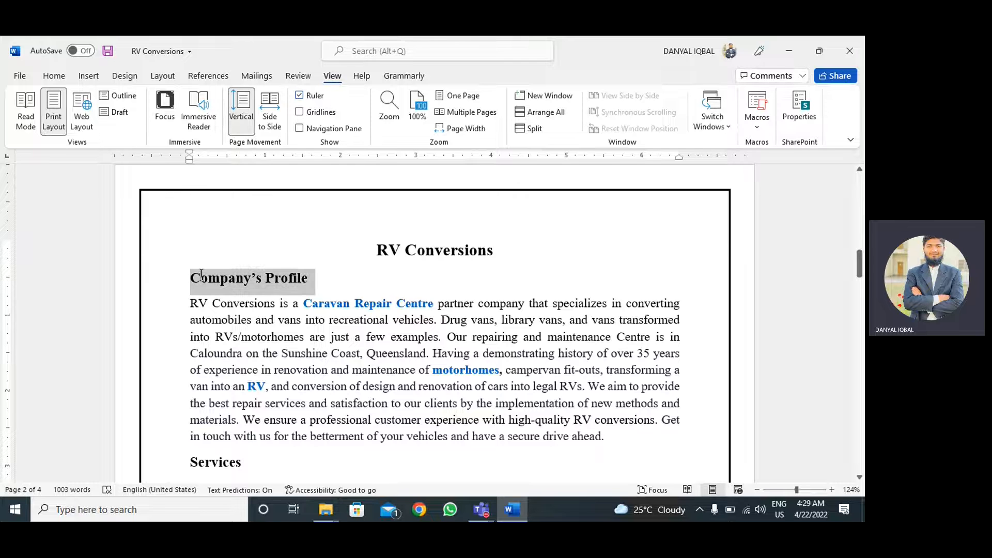
click(56, 77)
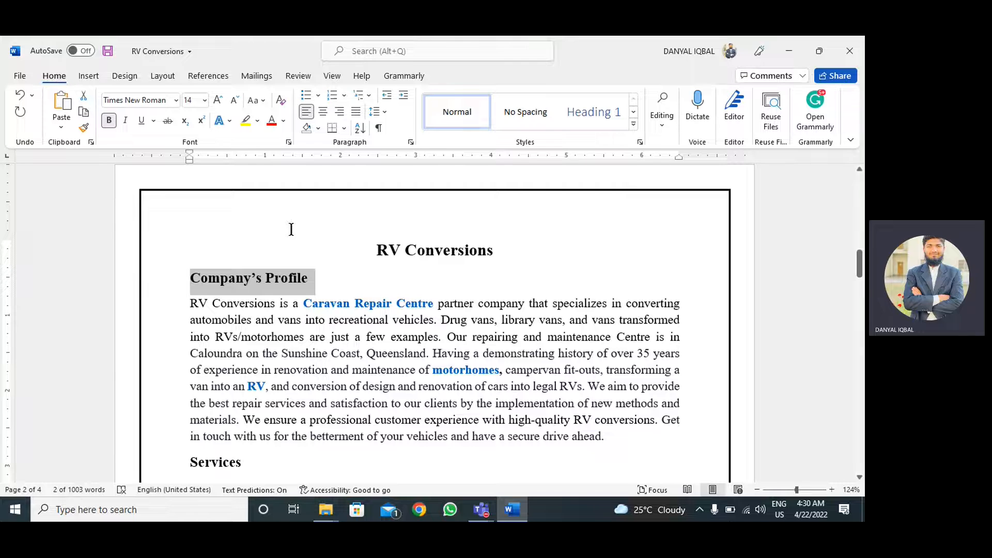
click(590, 114)
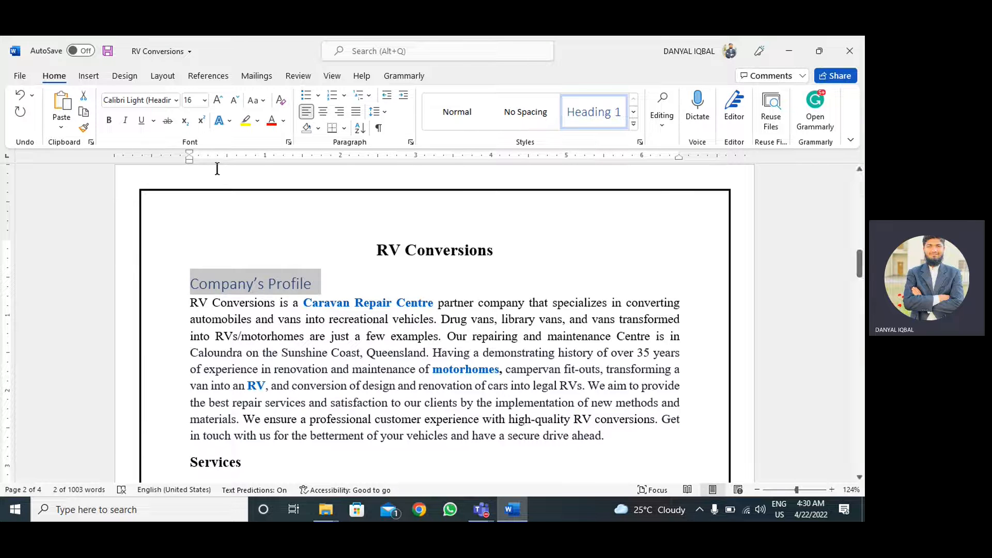
- Format the Company's Profile heading as bold, black Times New Roman at size 14
click(176, 100)
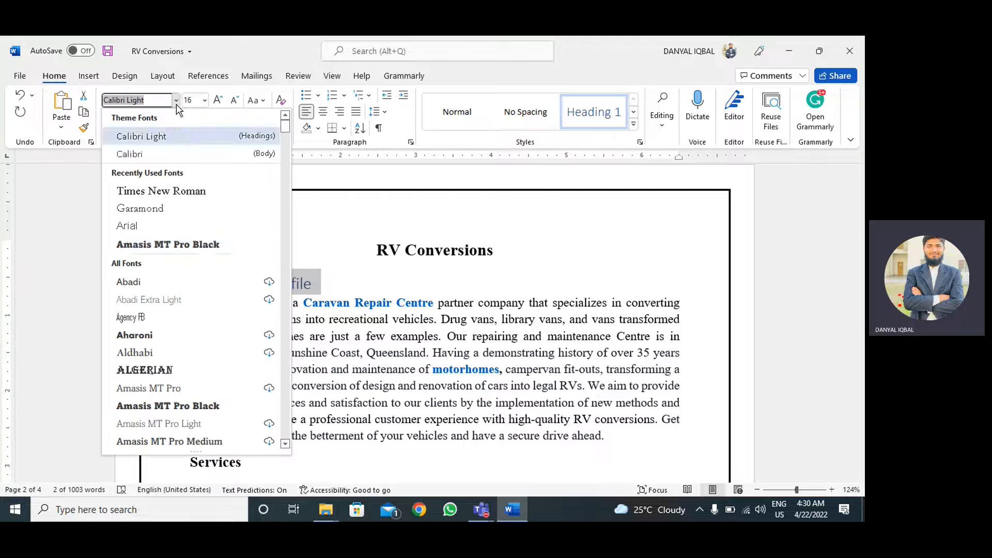
click(190, 191)
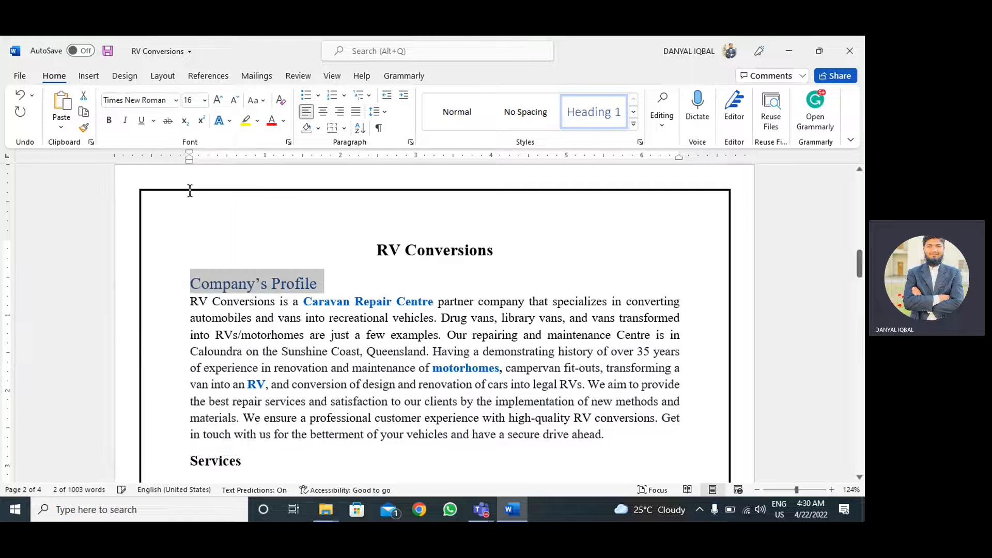
click(109, 122)
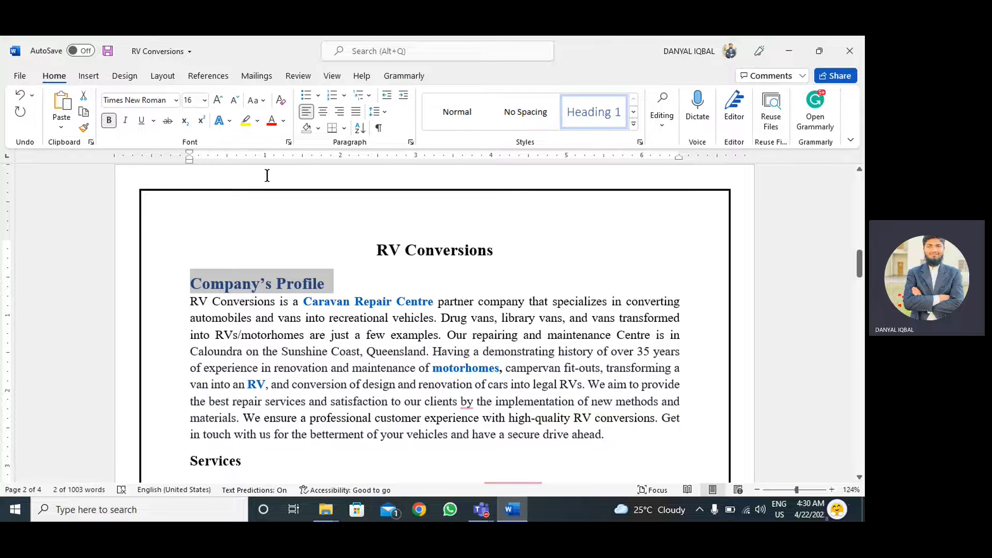
click(235, 100)
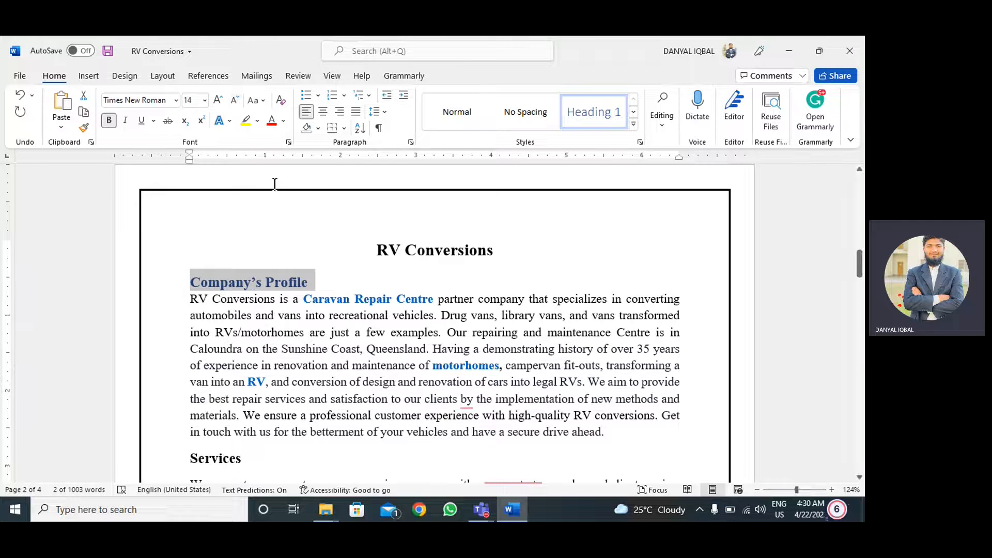
click(283, 121)
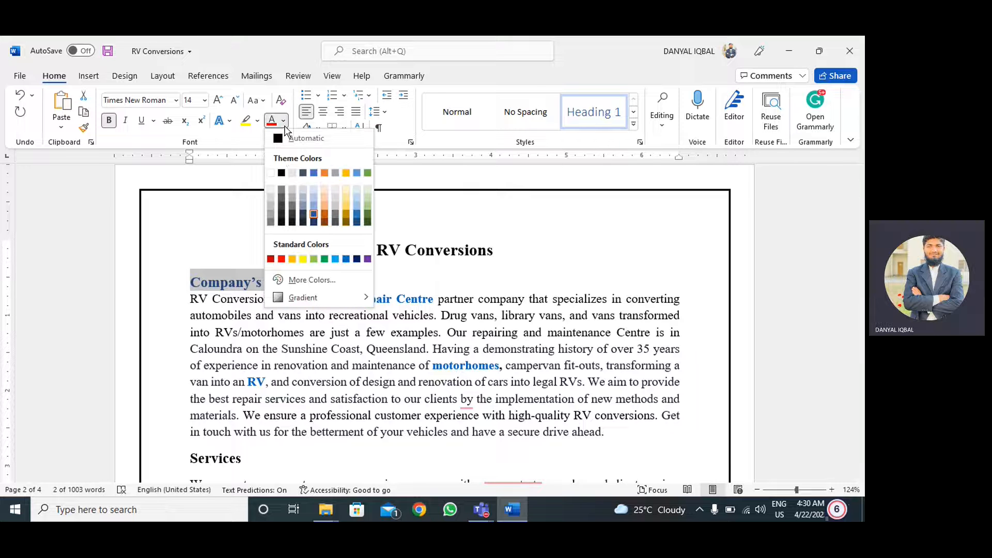
click(282, 171)
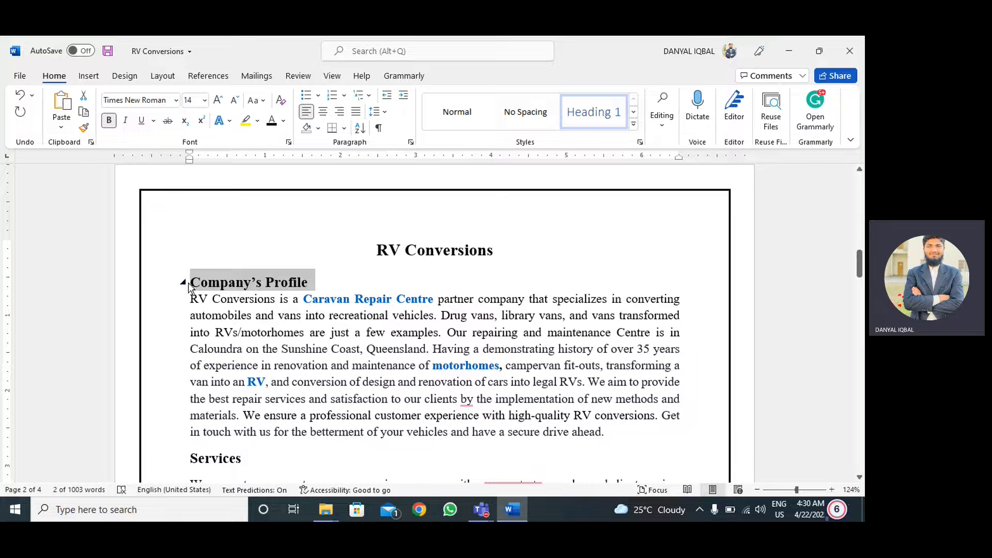
- Apply the Heading 1 style to the Services heading and format it as bold, black Times New Roman at size 14
scroll(253, 309, down, 3)
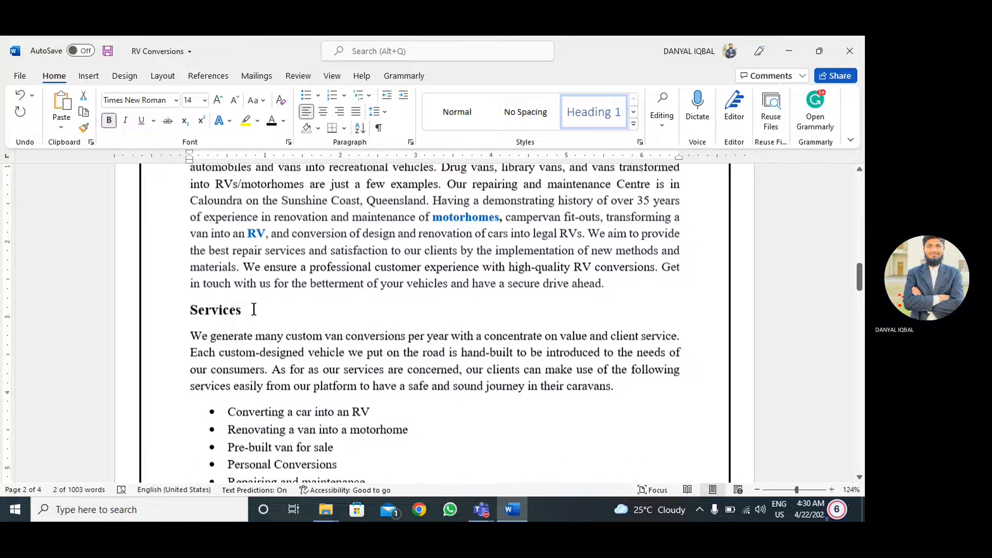
click(246, 312)
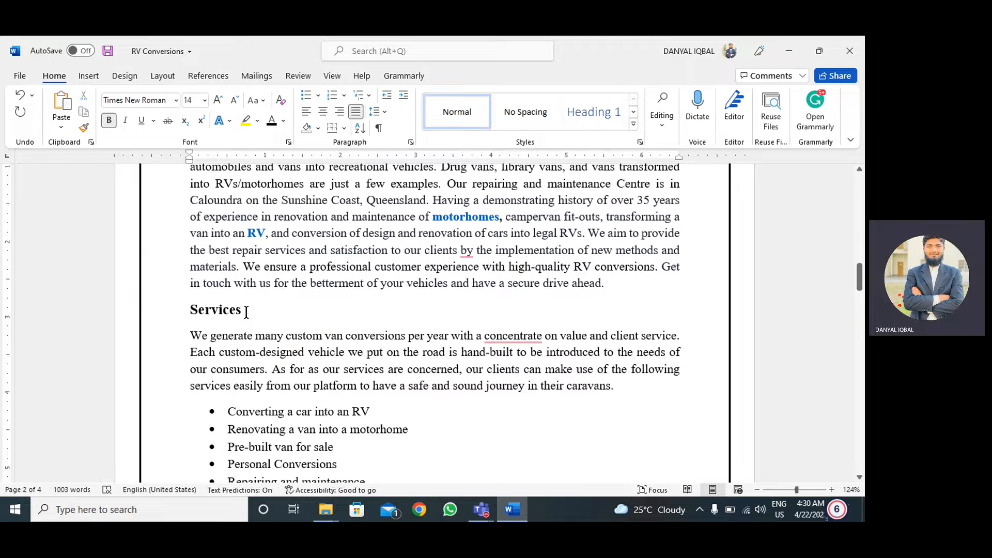
drag(246, 312, 187, 311)
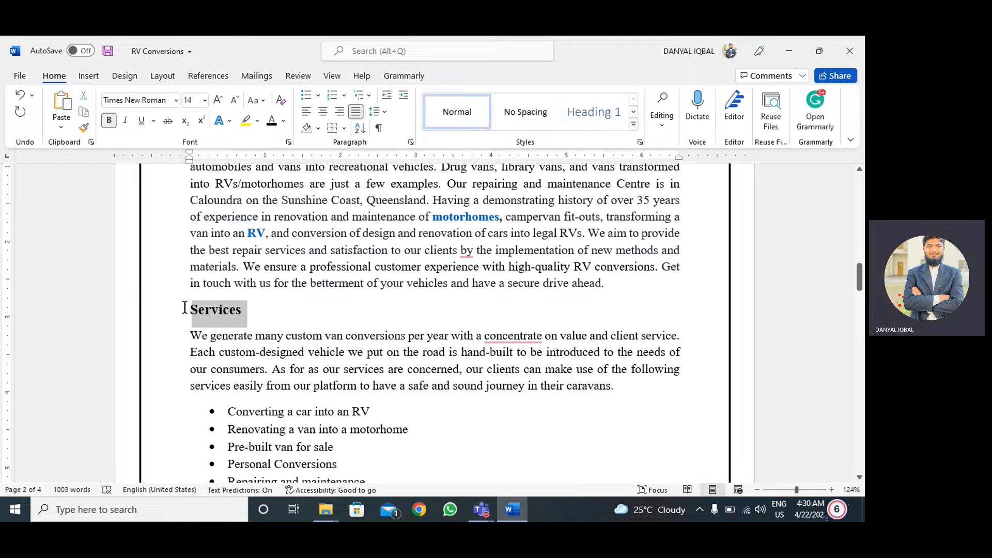
click(593, 120)
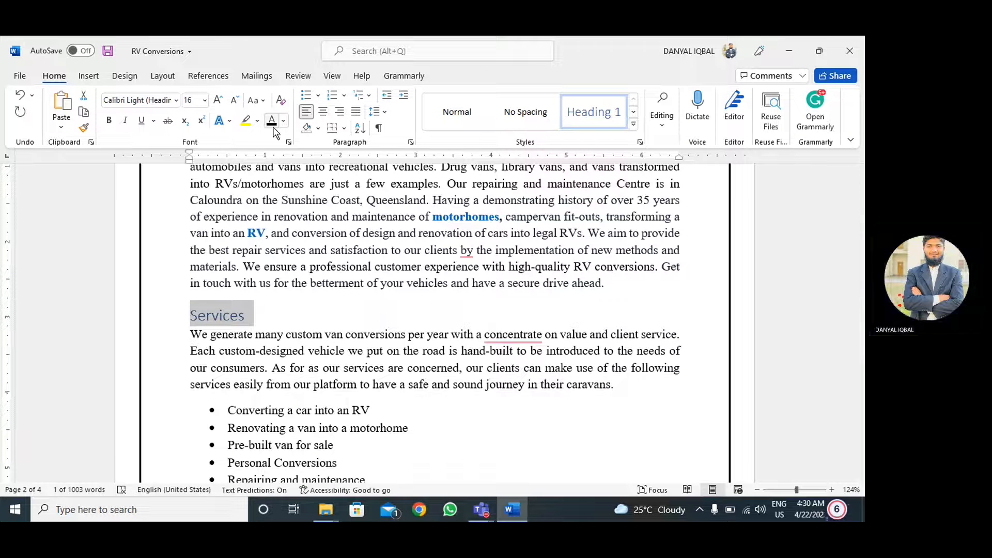
click(235, 103)
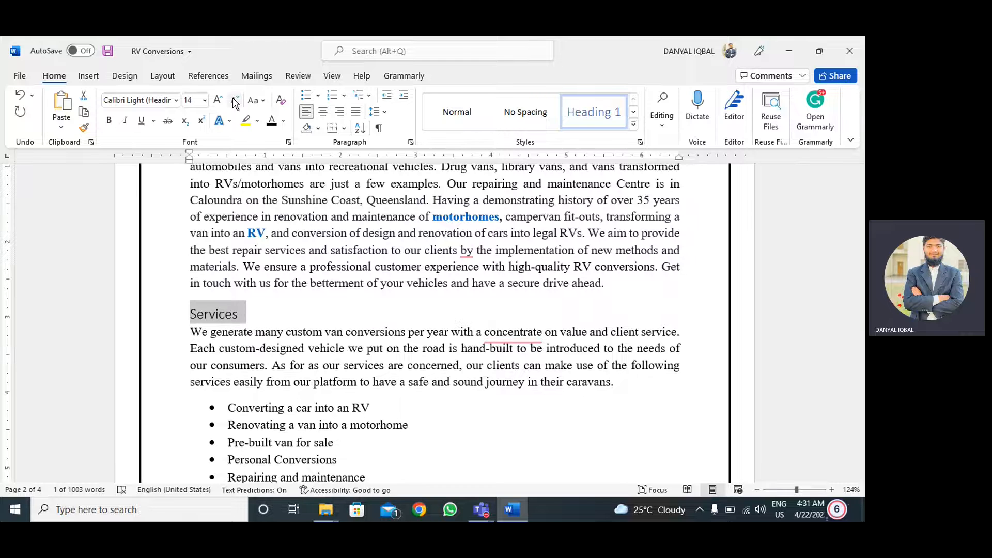
click(109, 121)
click(176, 100)
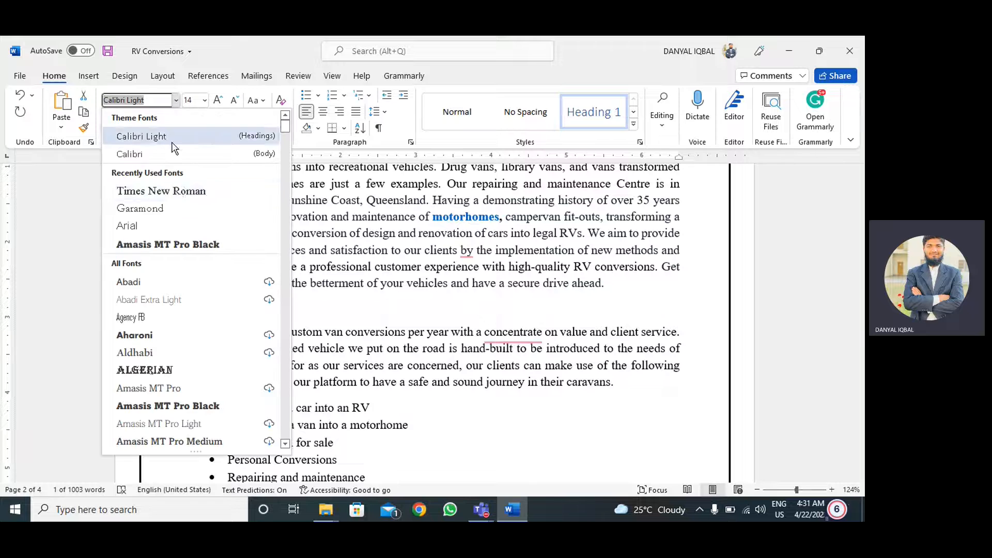
click(178, 192)
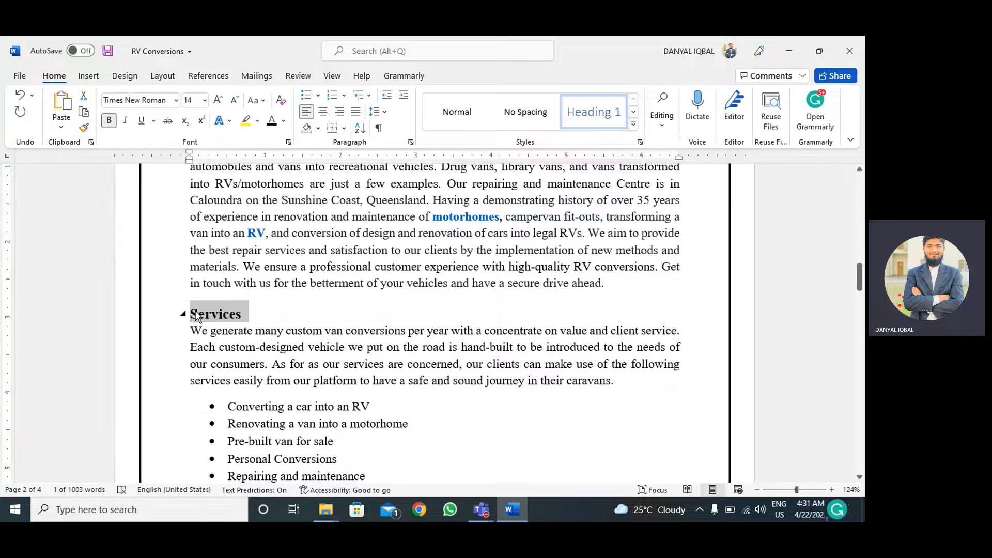
click(249, 316)
- Apply the Heading 2 style to the "Converting a car into an RV" item under Services
scroll(252, 315, down, 2)
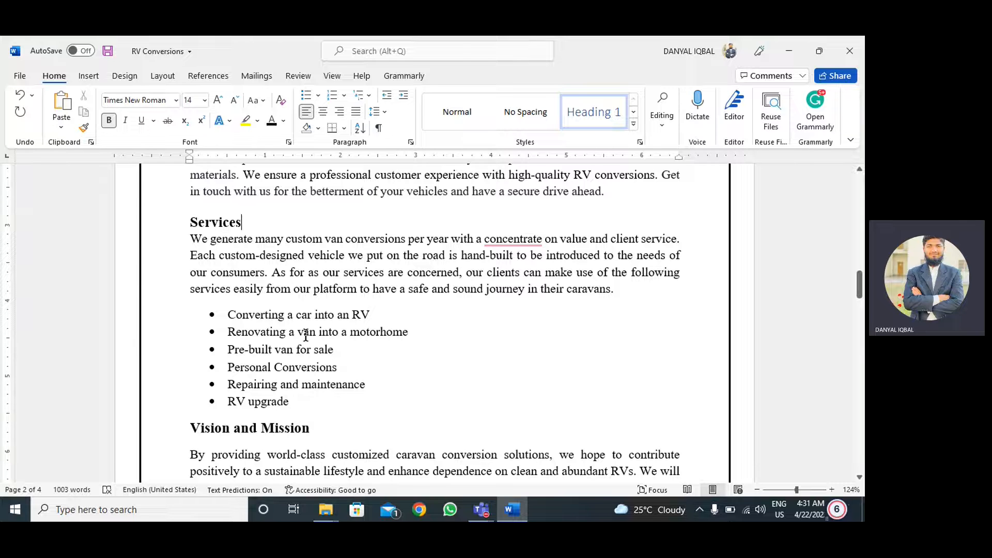
drag(373, 314, 228, 314)
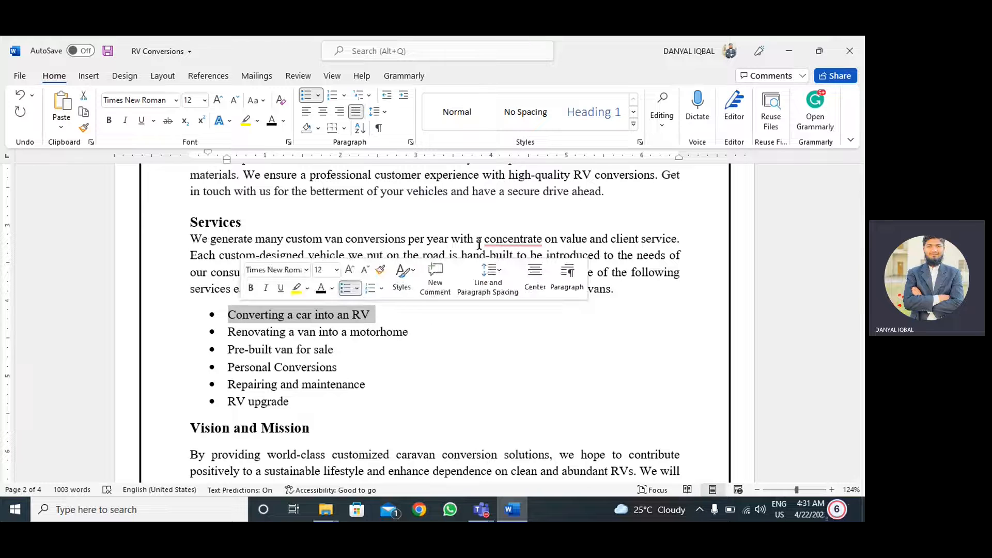
click(634, 126)
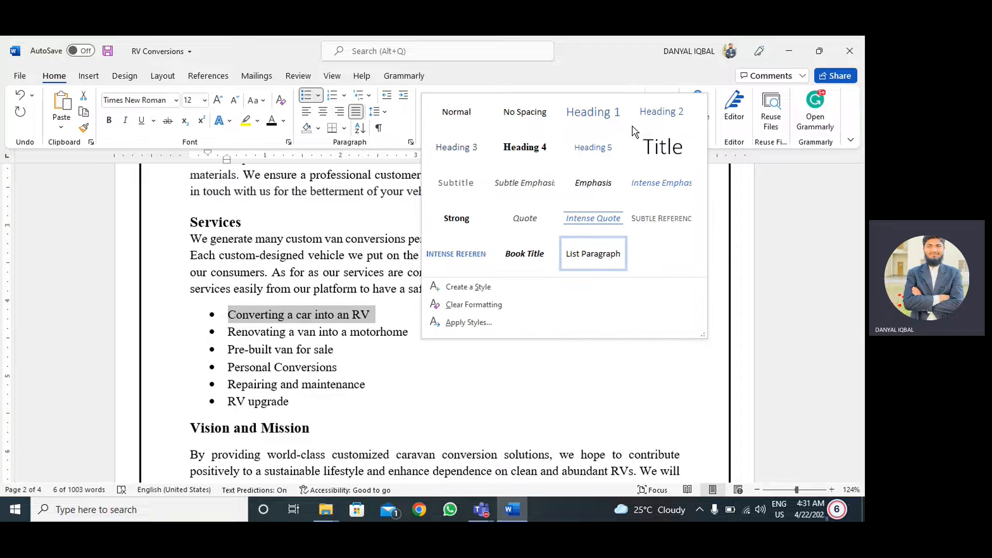
click(661, 111)
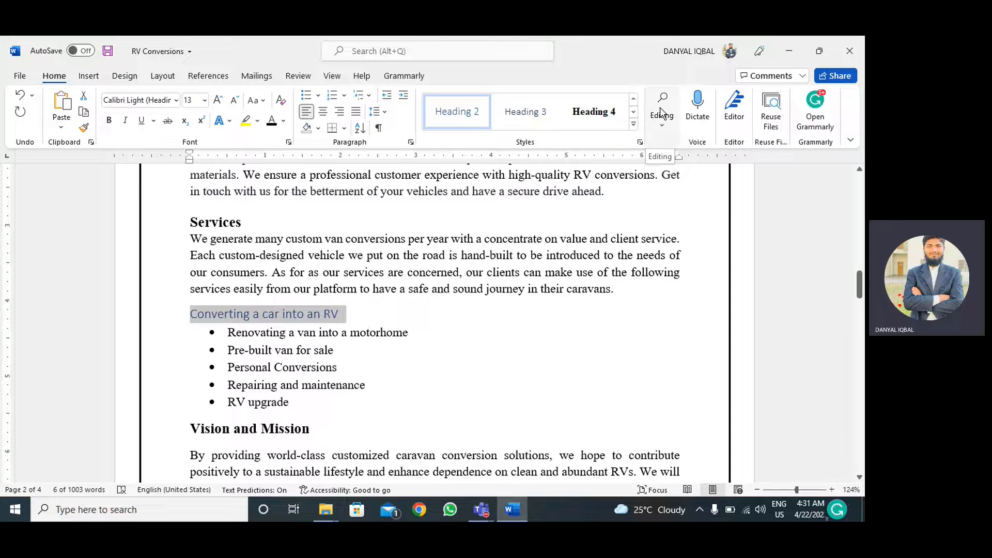
- Format "Converting a car into an RV" as bold, black Times New Roman at size 12 and restore its solid round bullet
click(271, 122)
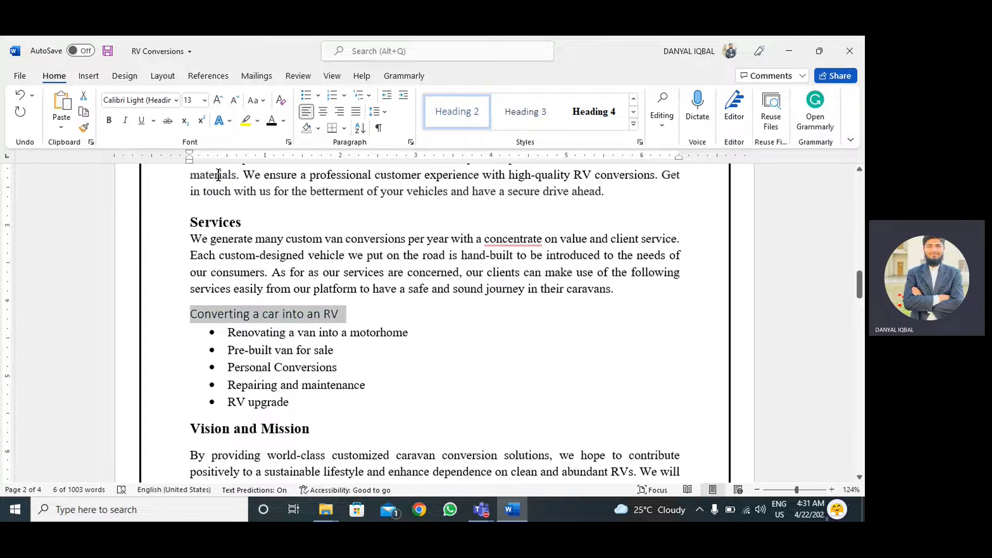
click(237, 102)
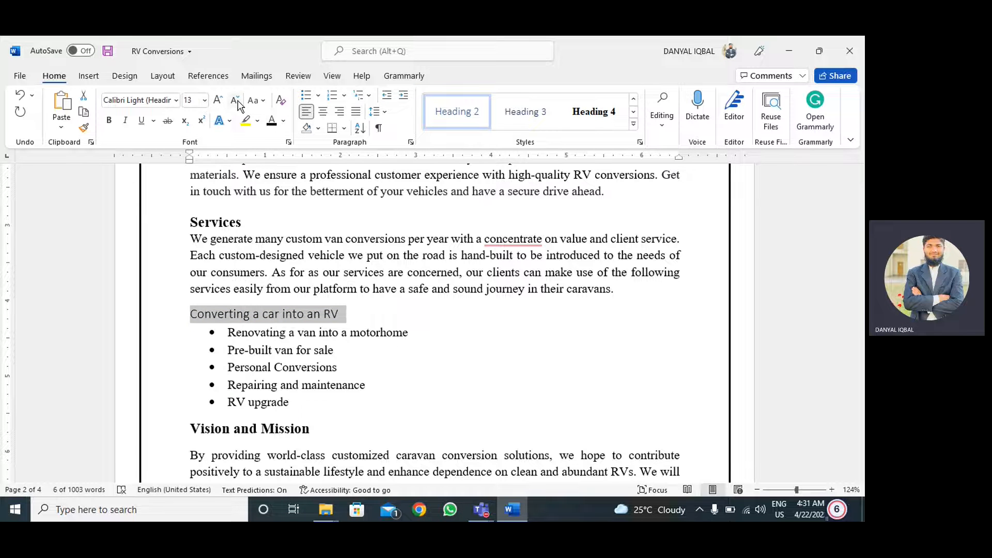
click(110, 121)
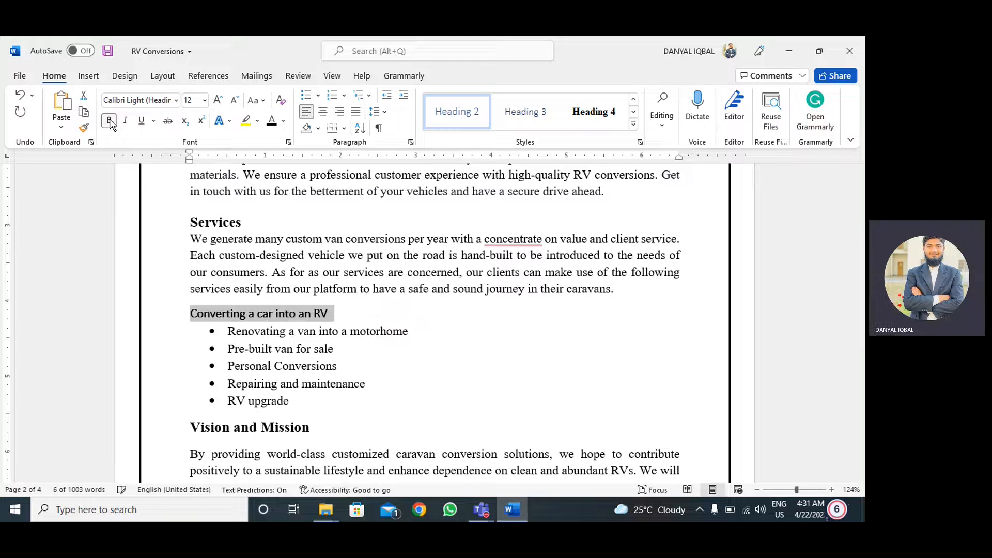
click(176, 100)
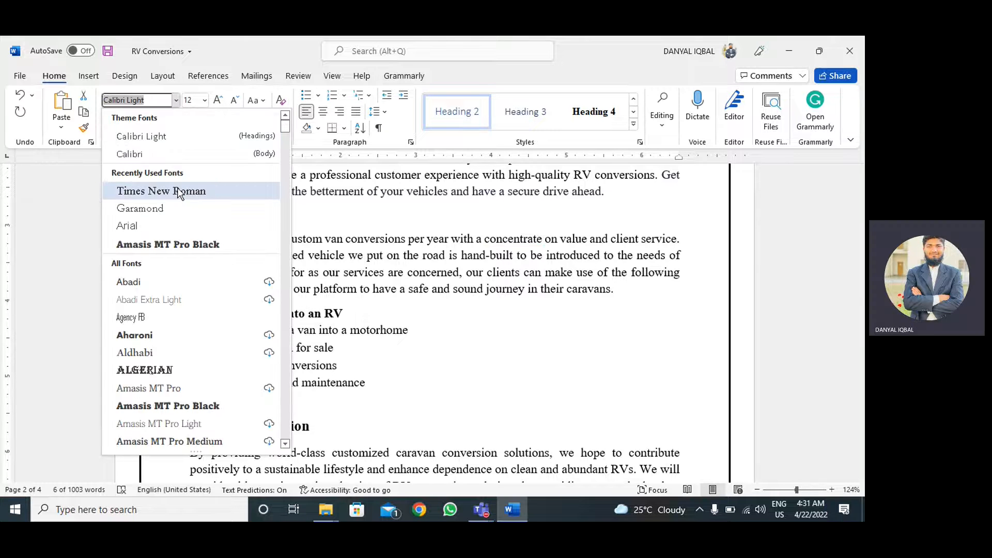
click(162, 191)
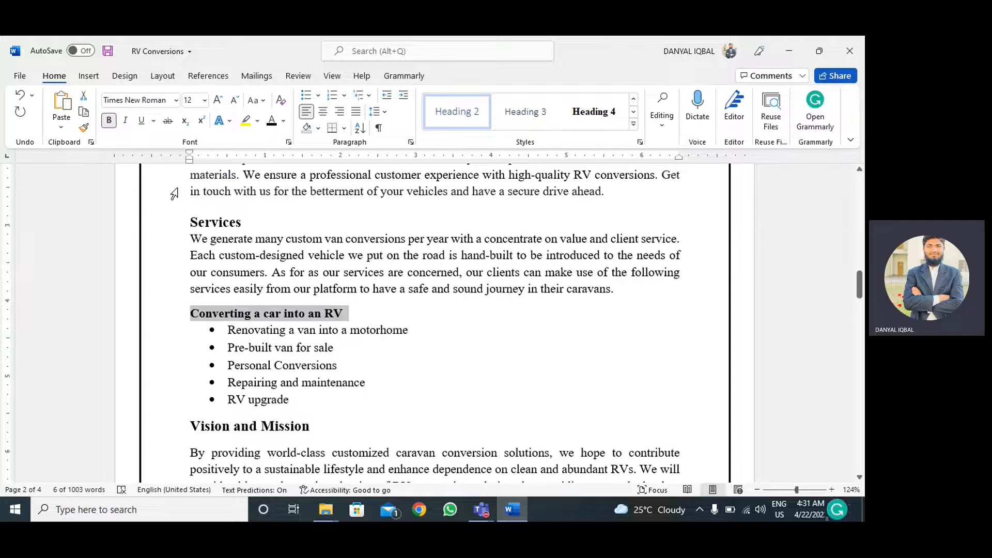
click(317, 97)
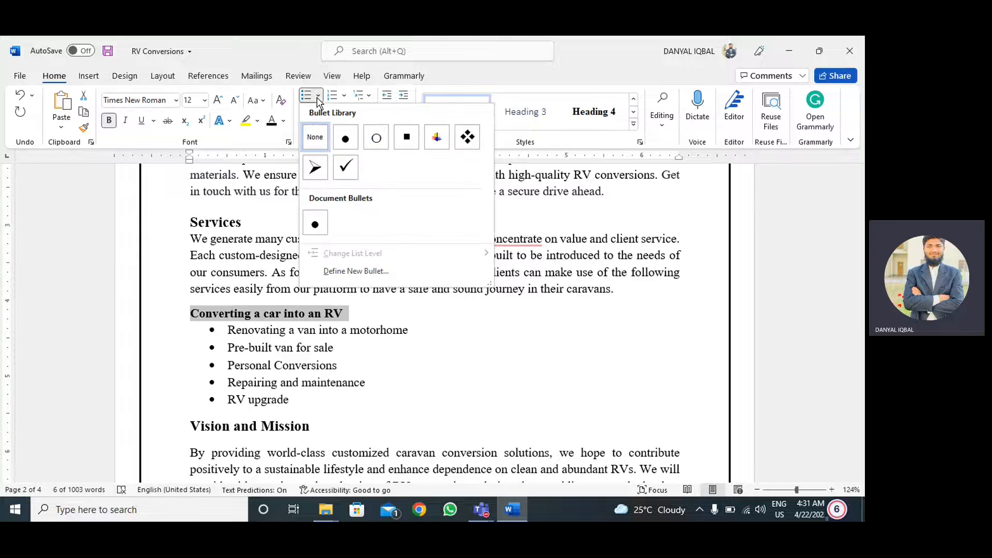
click(351, 140)
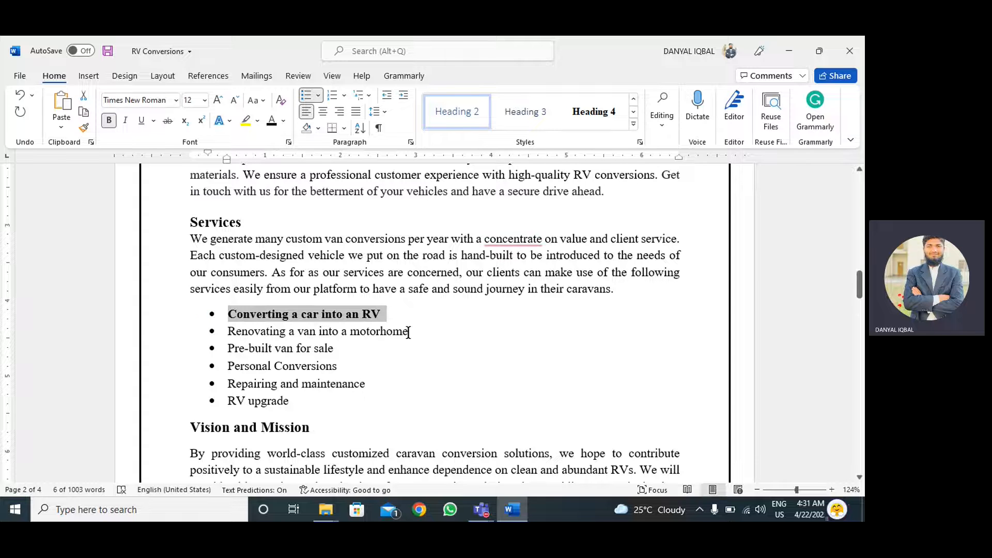
- Make "Renovating a van into a motorhome" a bulleted Heading 2 in bold, black Times New Roman at size 12
drag(410, 332, 244, 334)
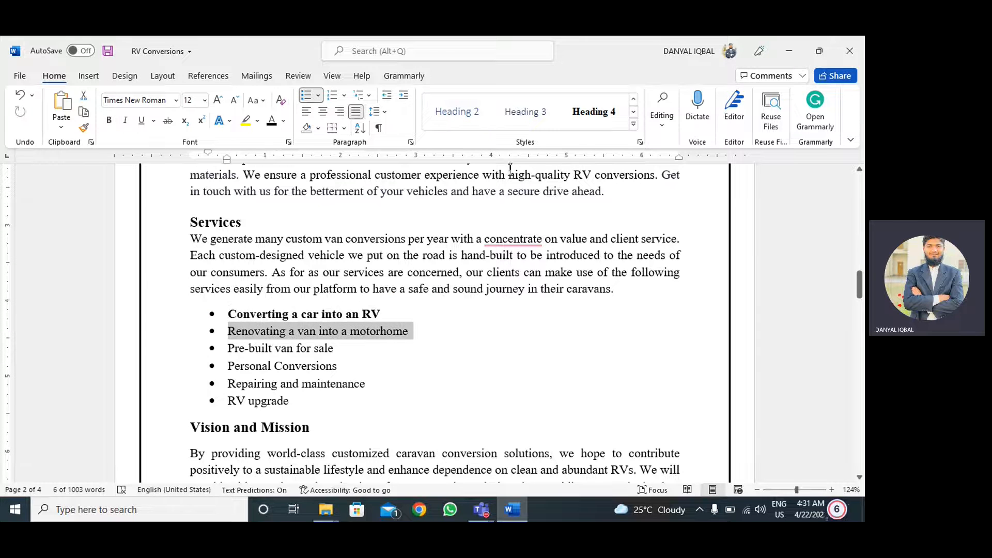
click(456, 112)
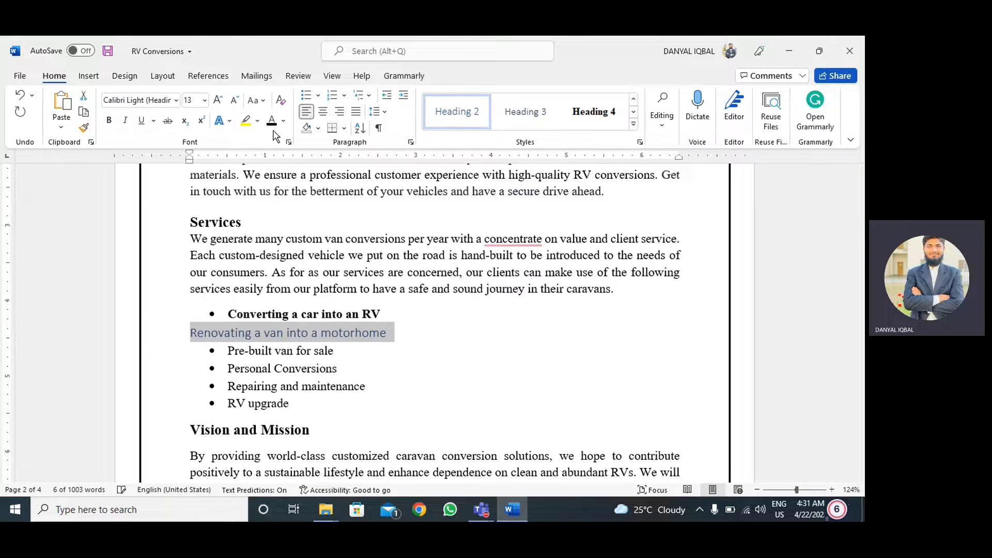
click(275, 126)
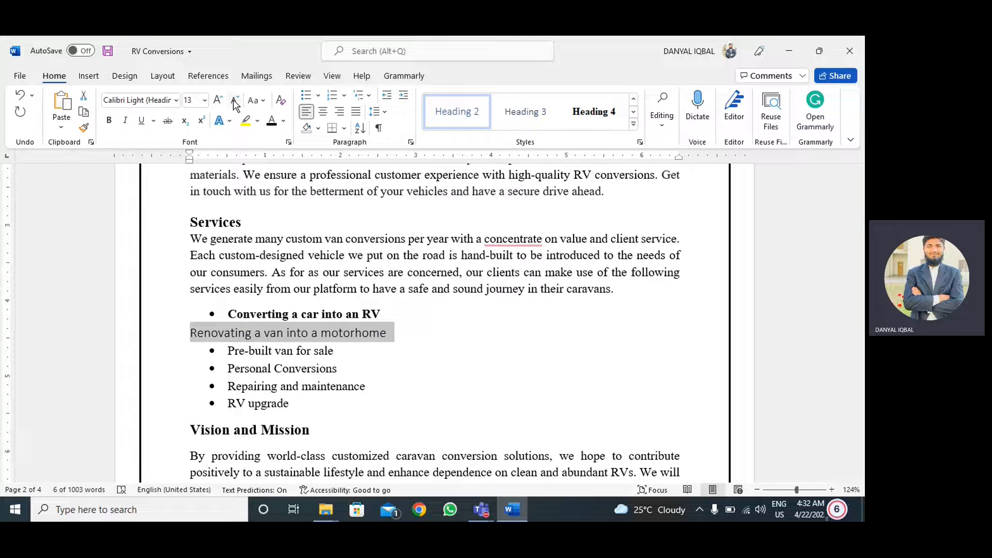
click(235, 102)
click(109, 123)
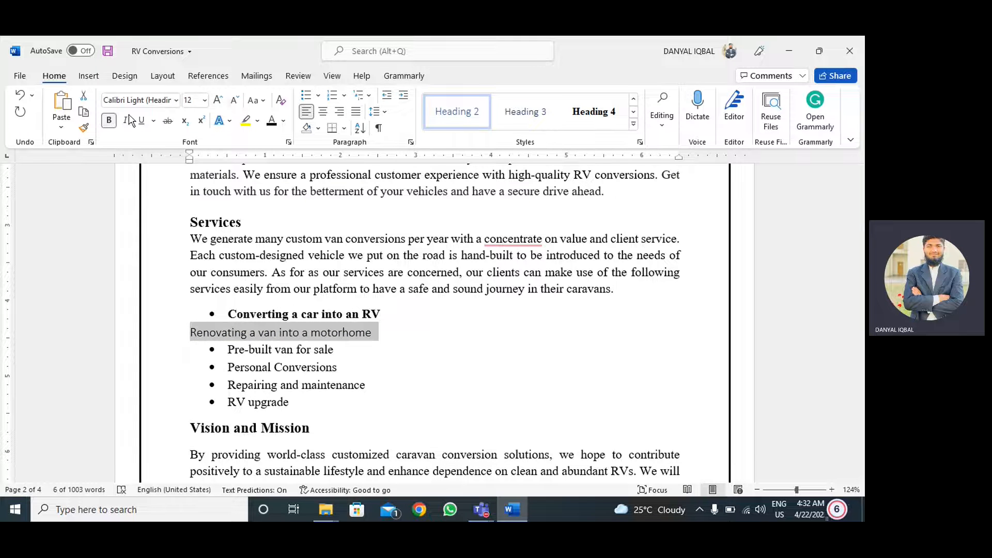
click(178, 101)
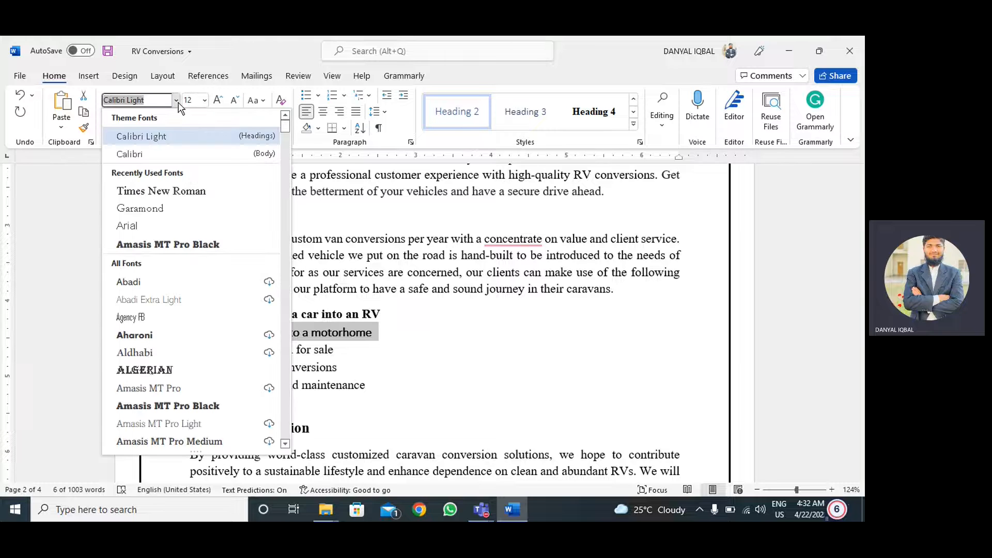
click(171, 189)
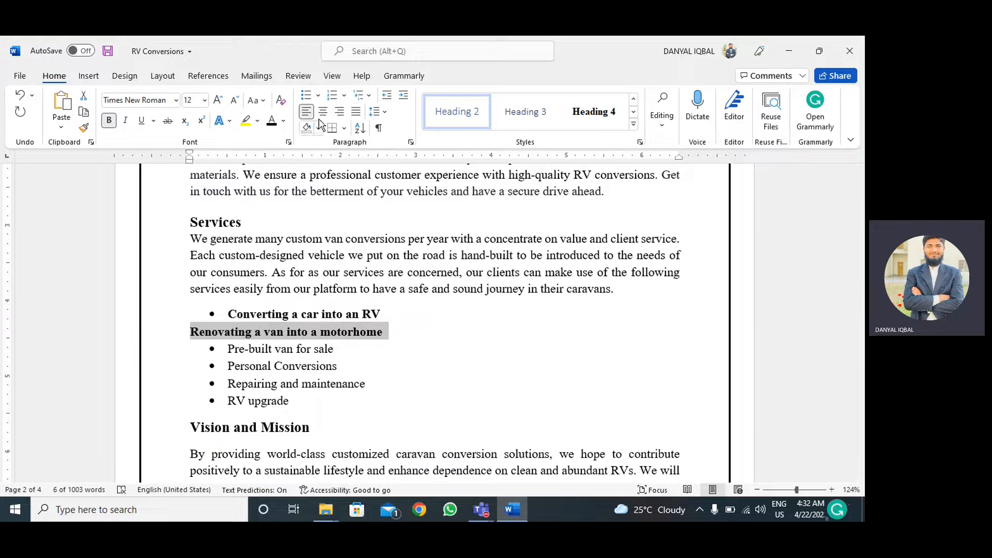
click(306, 96)
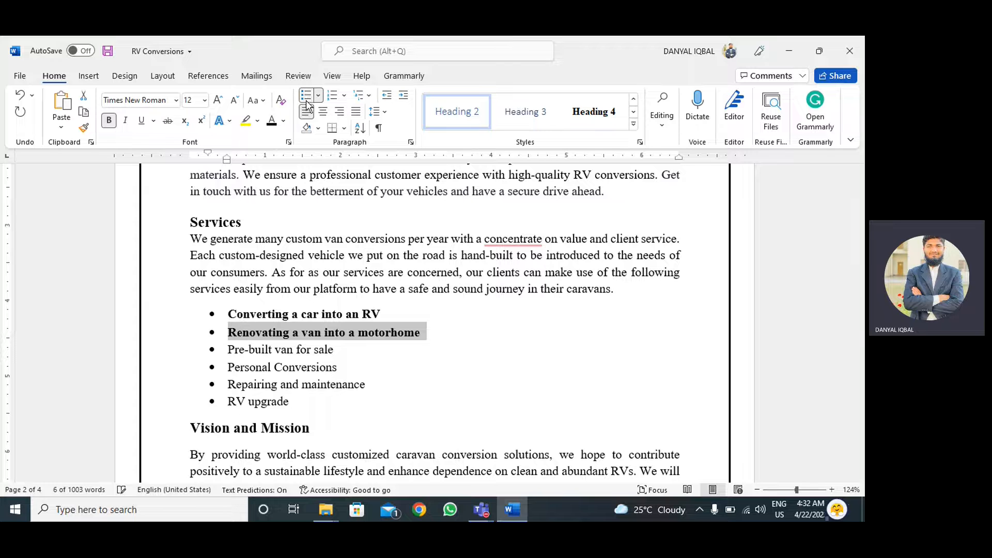
- Make "Pre-built van for sale" a bulleted Heading 2 in bold, black Times New Roman at size 12
drag(340, 349, 228, 349)
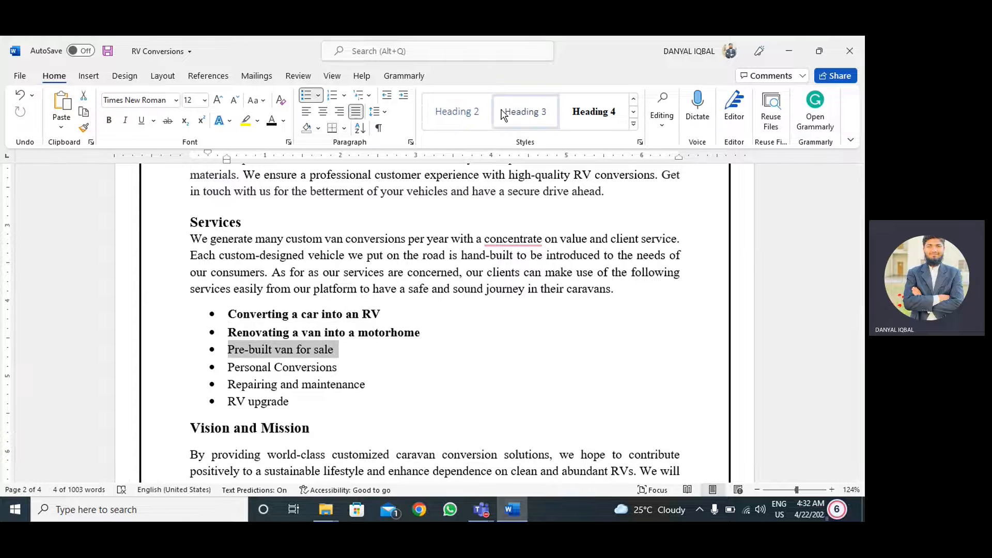
click(454, 110)
click(270, 121)
click(235, 102)
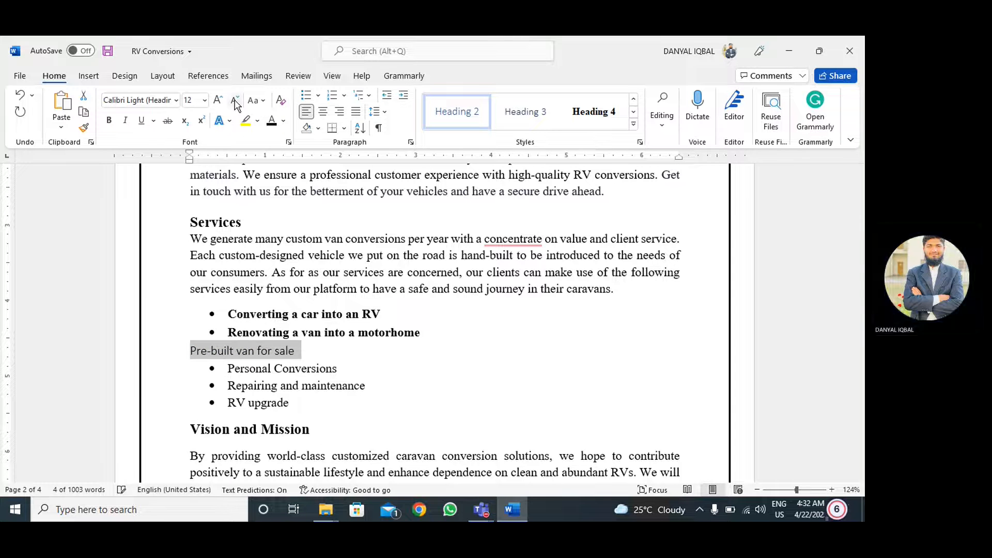
click(109, 125)
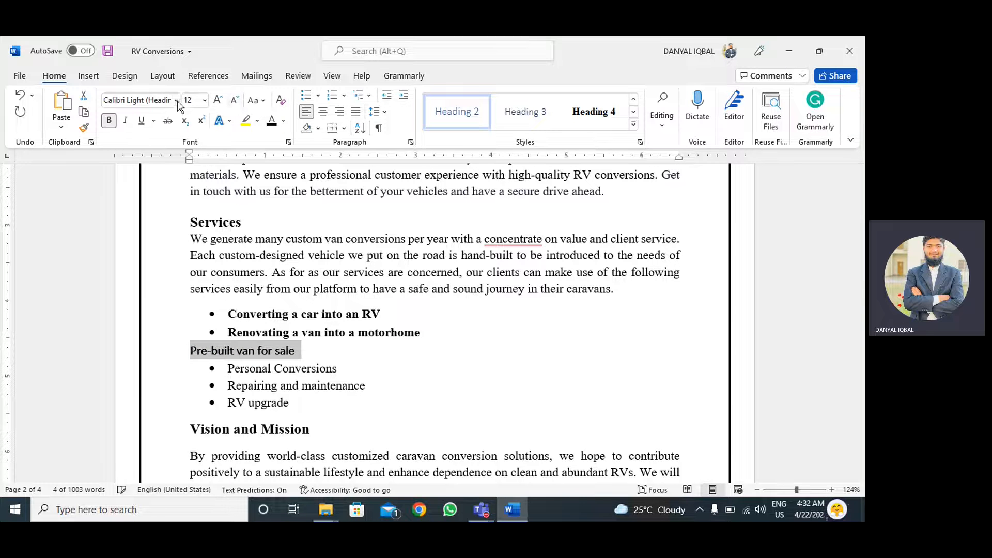
click(175, 101)
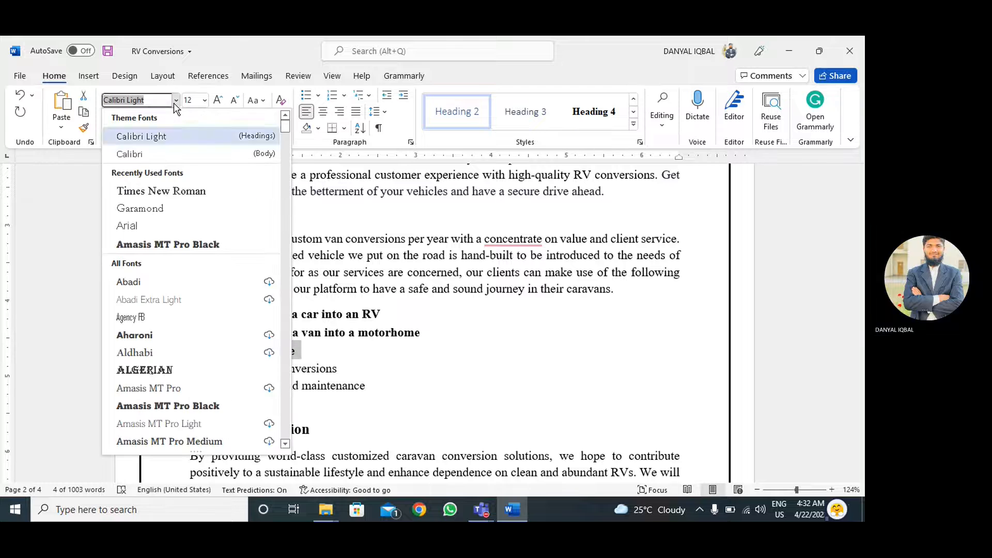
click(185, 191)
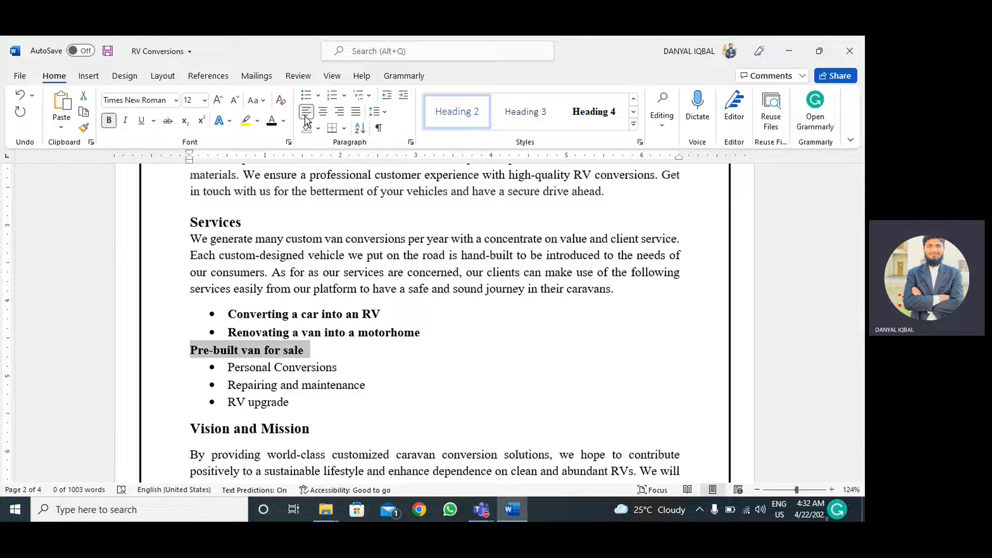
click(306, 96)
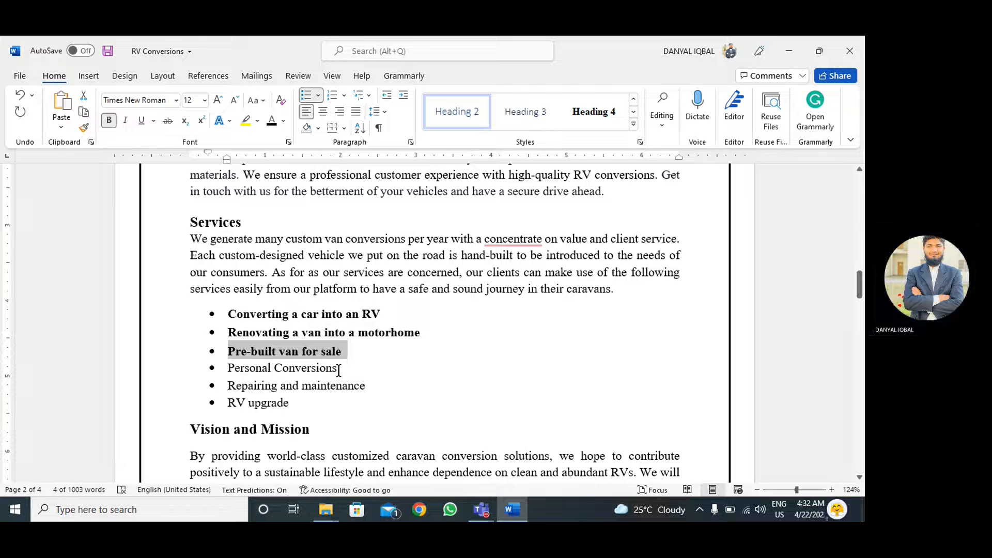
- Make "Personal Conversions" a bulleted Heading 2 in bold, black Times New Roman at size 12
drag(338, 370, 228, 369)
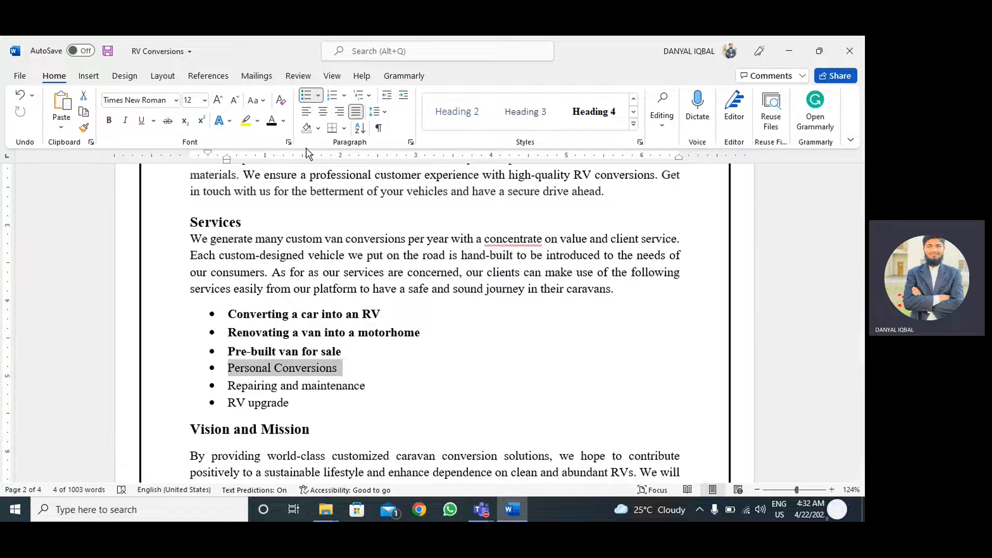
click(451, 113)
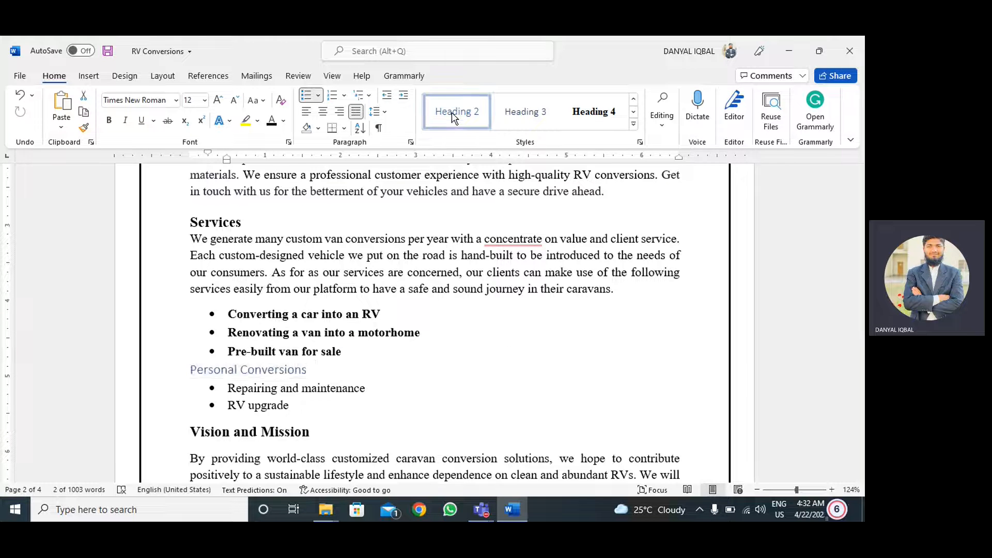
click(271, 123)
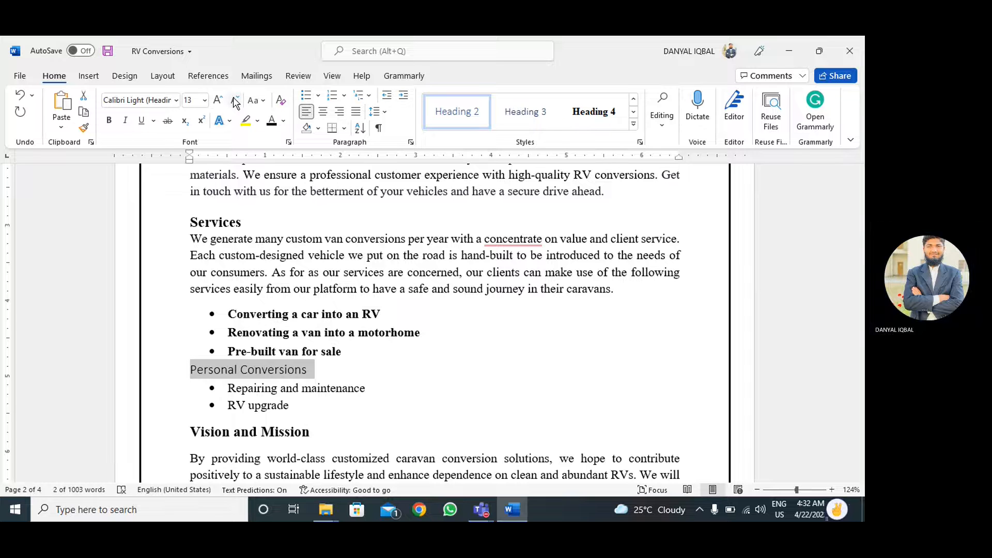
click(236, 101)
click(109, 120)
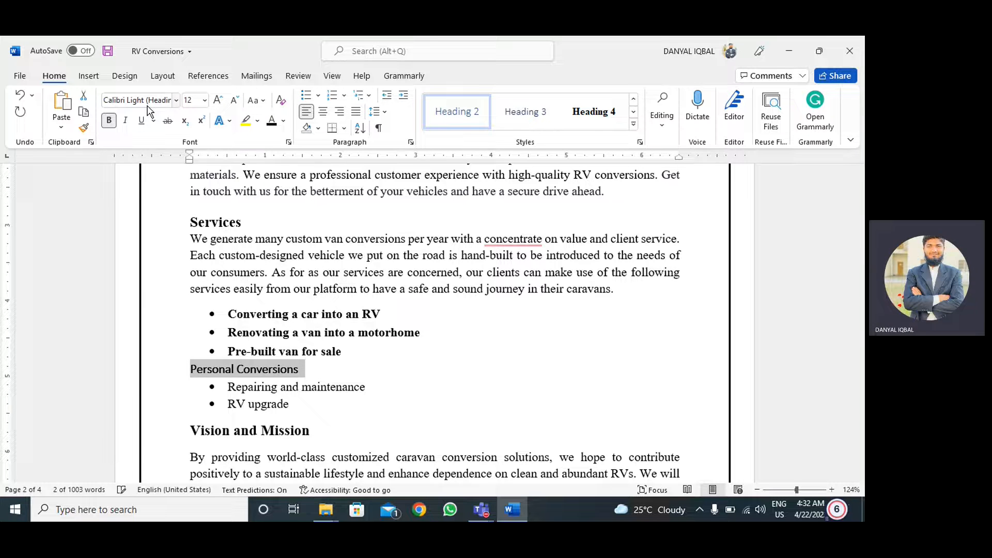
click(177, 100)
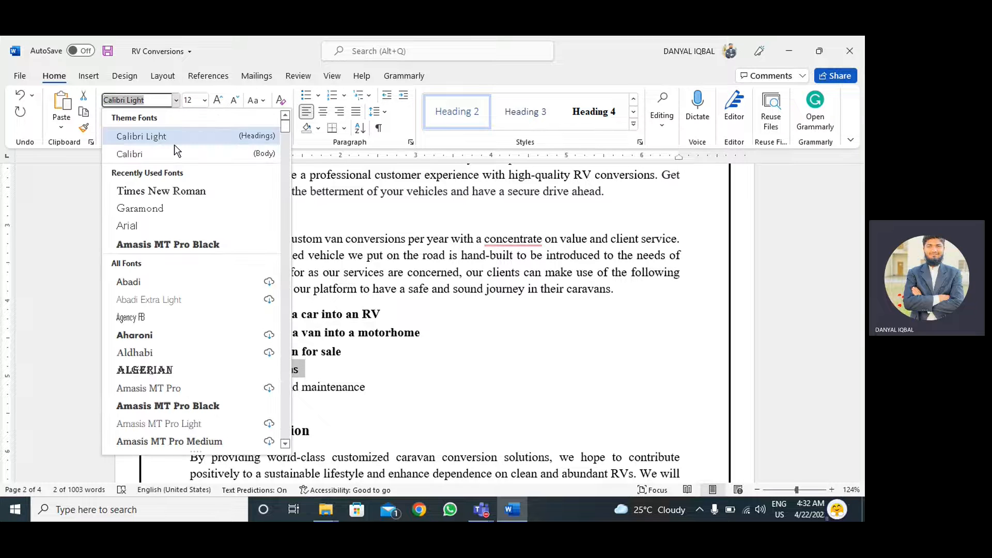
click(185, 192)
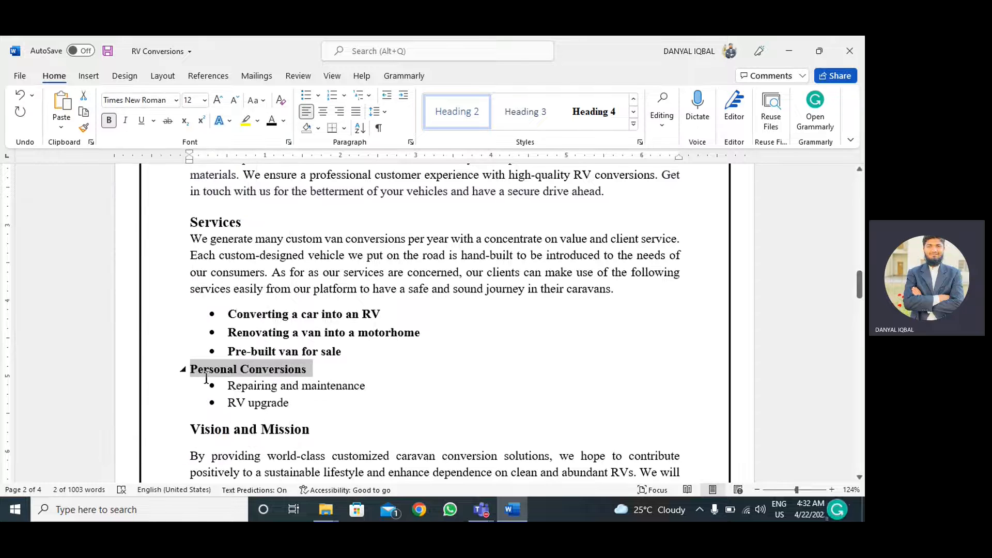
click(306, 96)
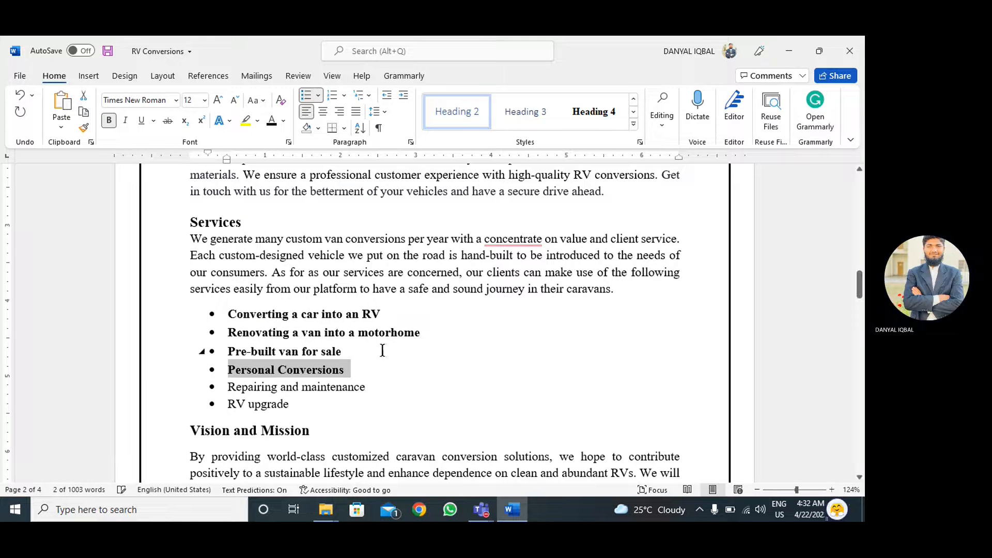
- Make "Repairing and maintenance" a bulleted Heading 2 in bold, black Times New Roman at size 12
drag(367, 386, 227, 387)
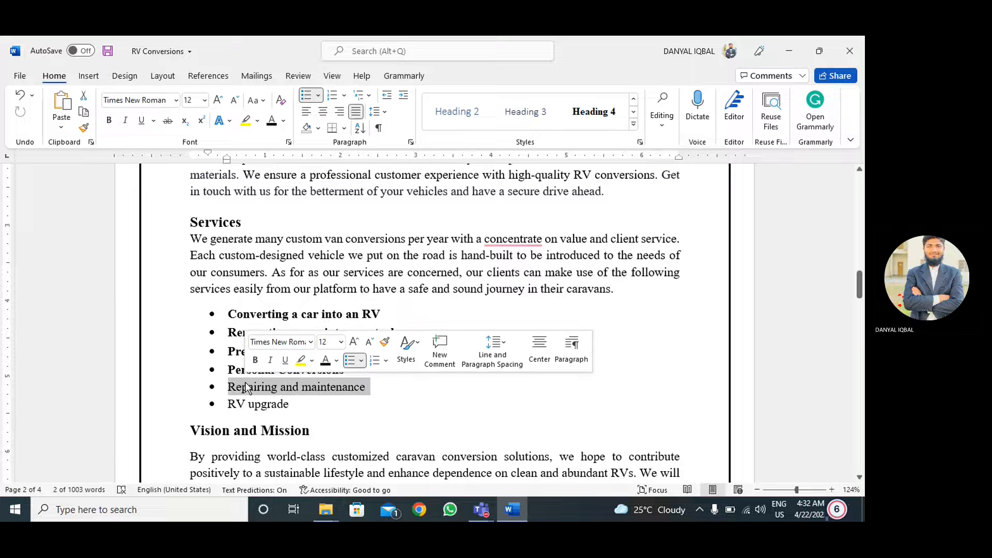
click(456, 112)
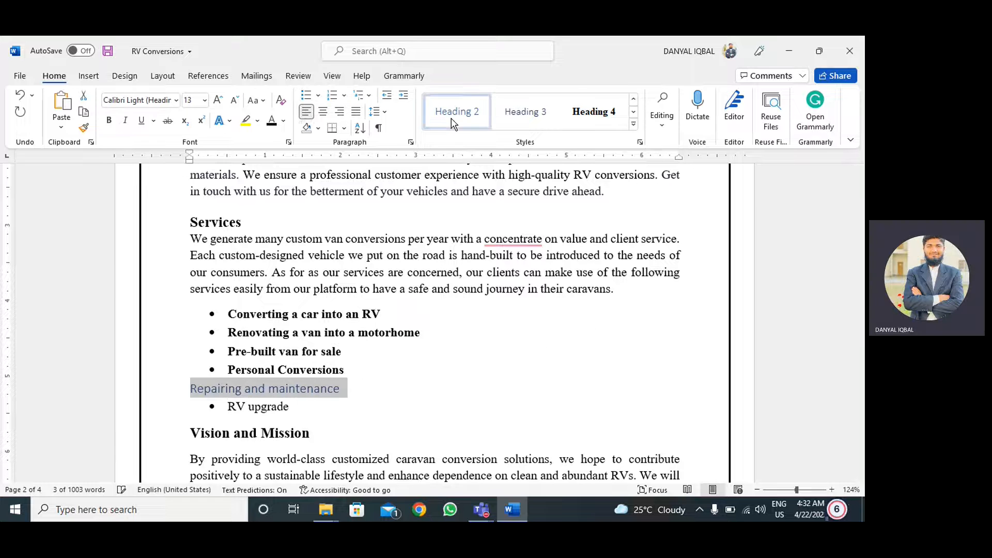
click(270, 125)
click(235, 101)
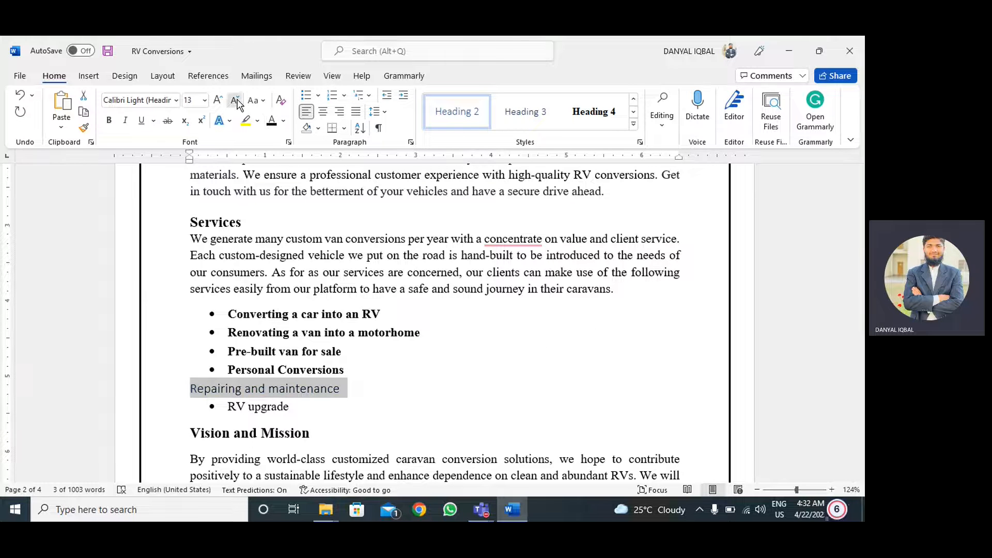
click(176, 101)
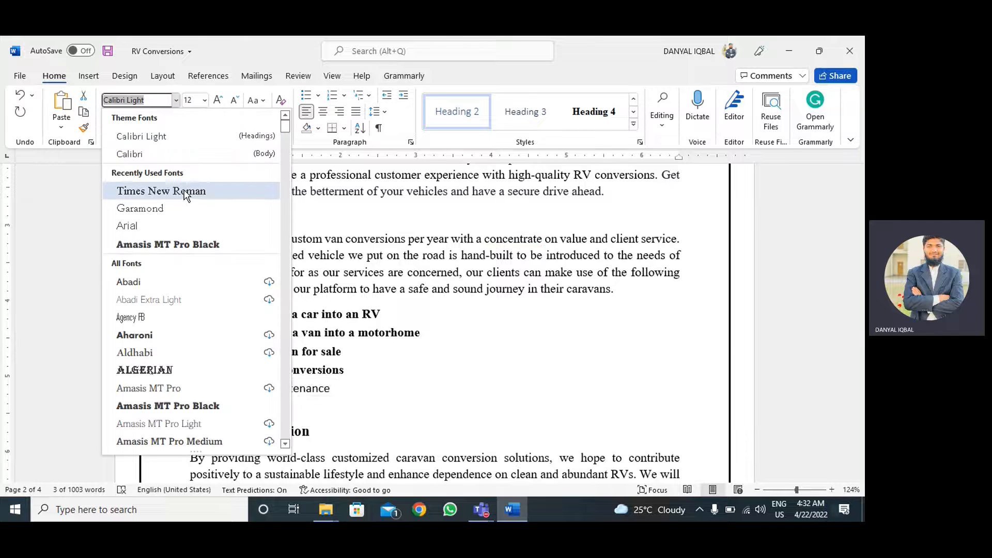
click(152, 250)
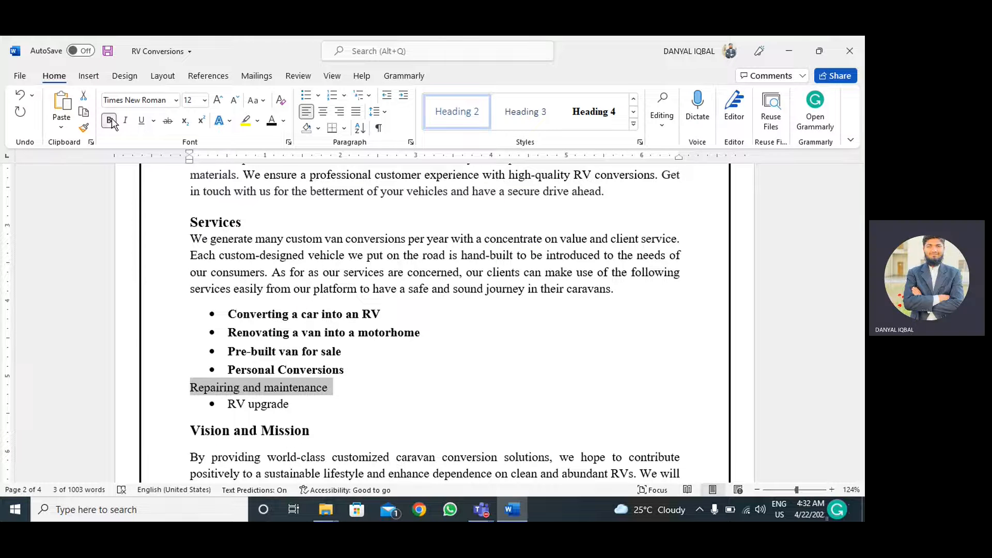
click(109, 120)
click(309, 97)
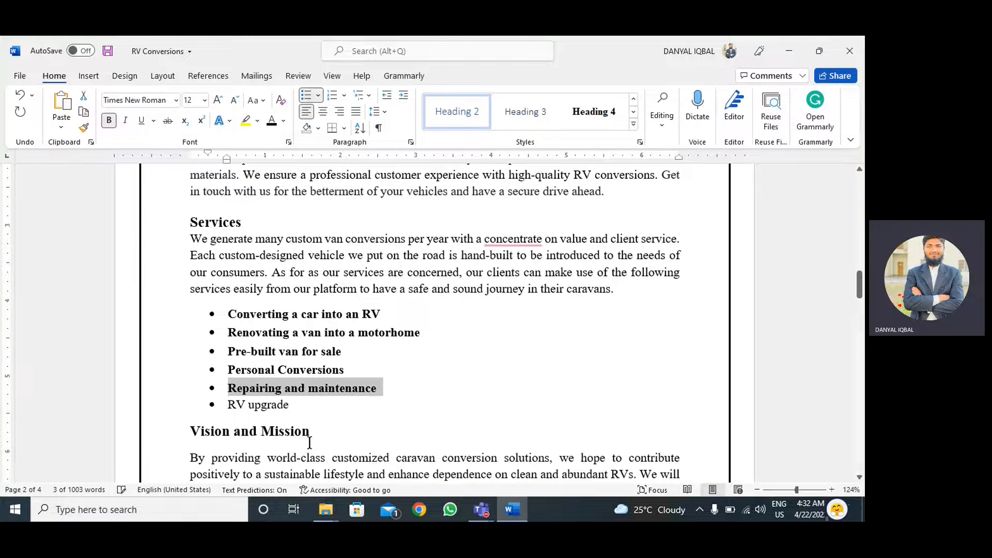
drag(294, 404, 188, 395)
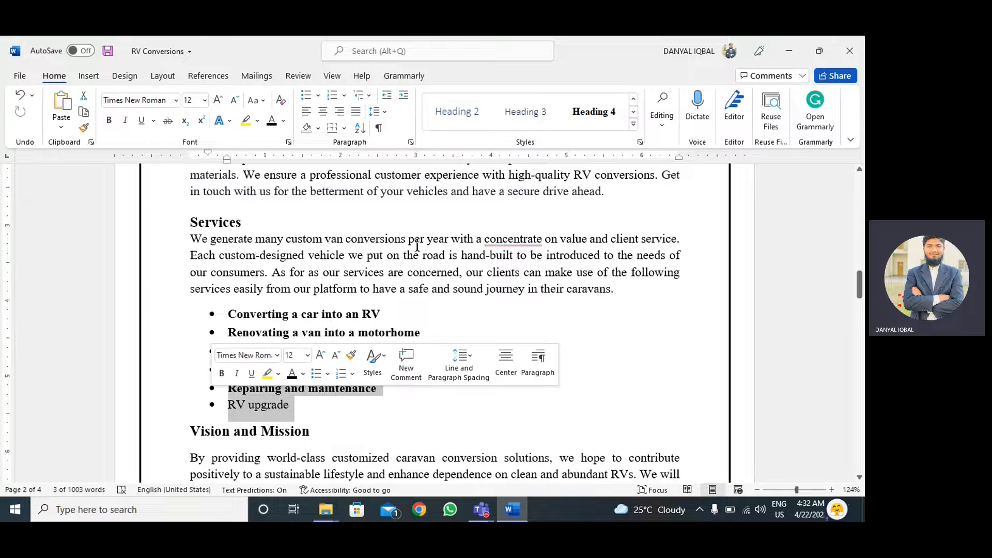
click(462, 115)
key(ctrl+z)
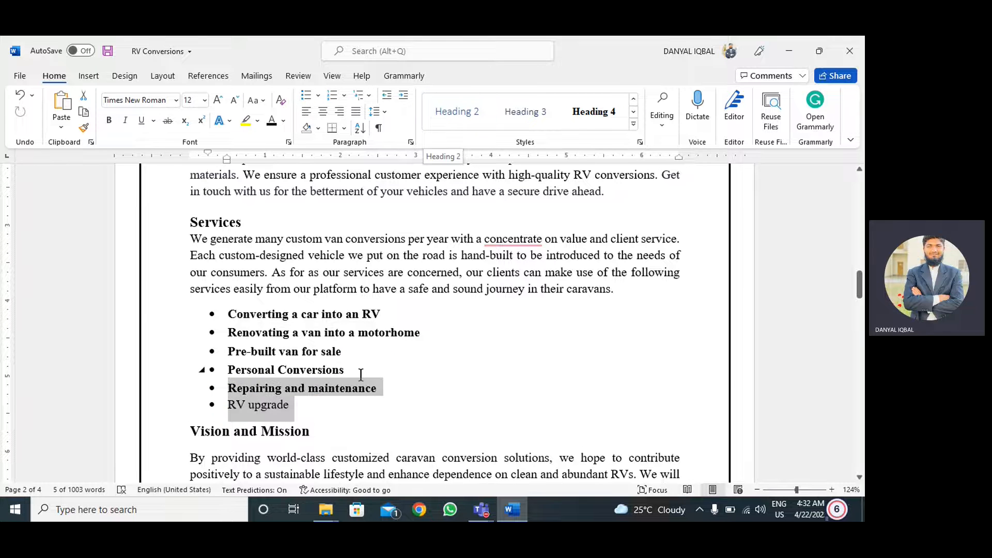
click(303, 417)
- Make "RV upgrade" a bulleted Heading 2 in bold, black Times New Roman at size 12
drag(292, 405, 228, 405)
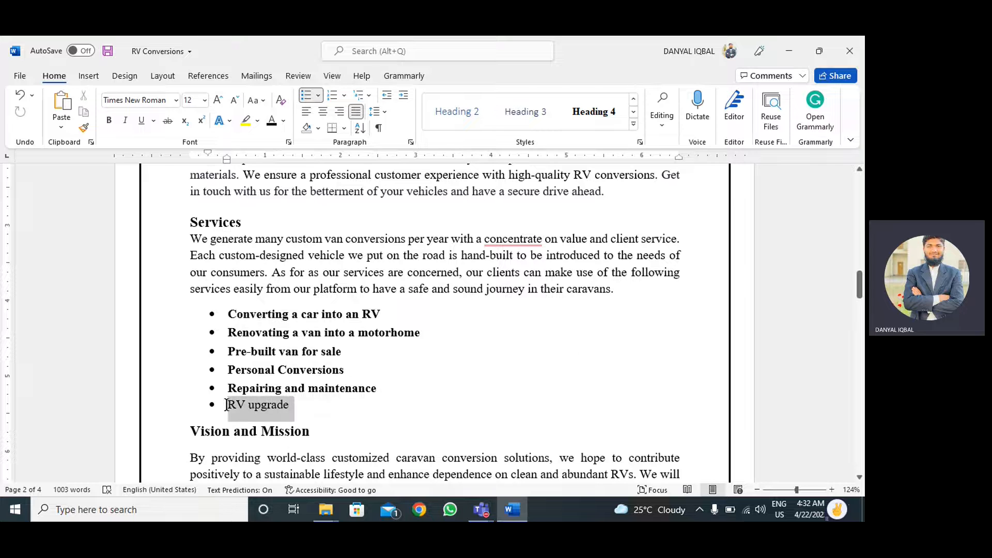
click(435, 117)
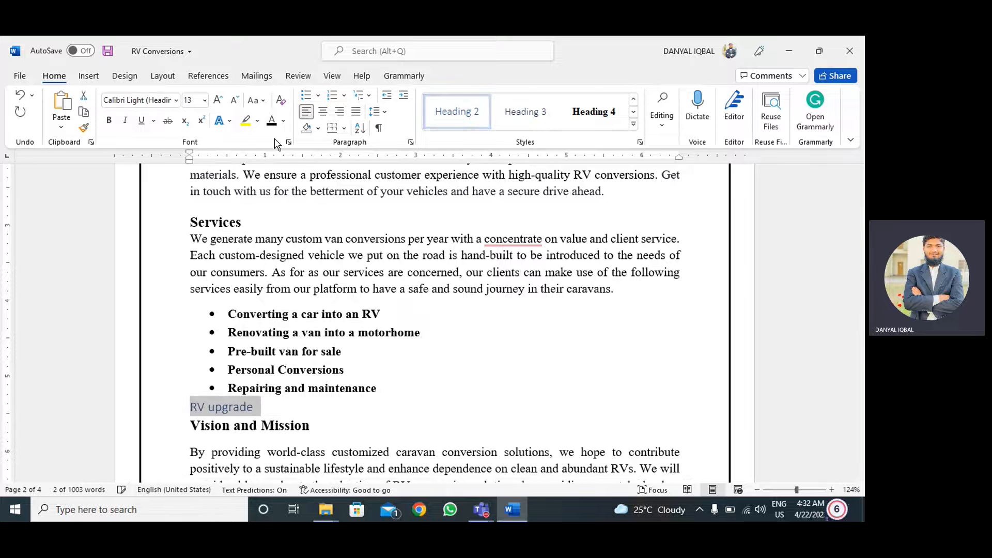
click(235, 100)
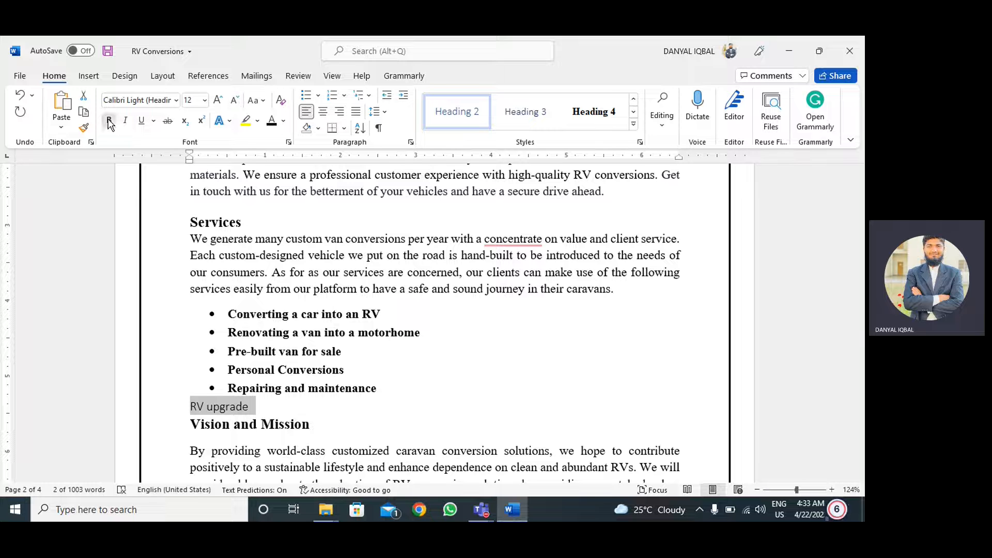
click(108, 121)
click(175, 101)
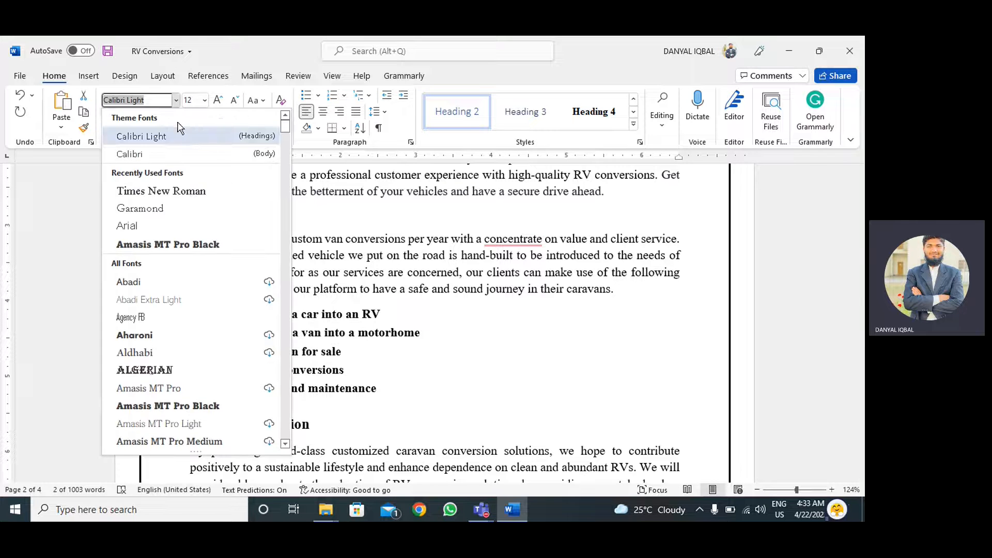
click(184, 189)
key(ctrl+z)
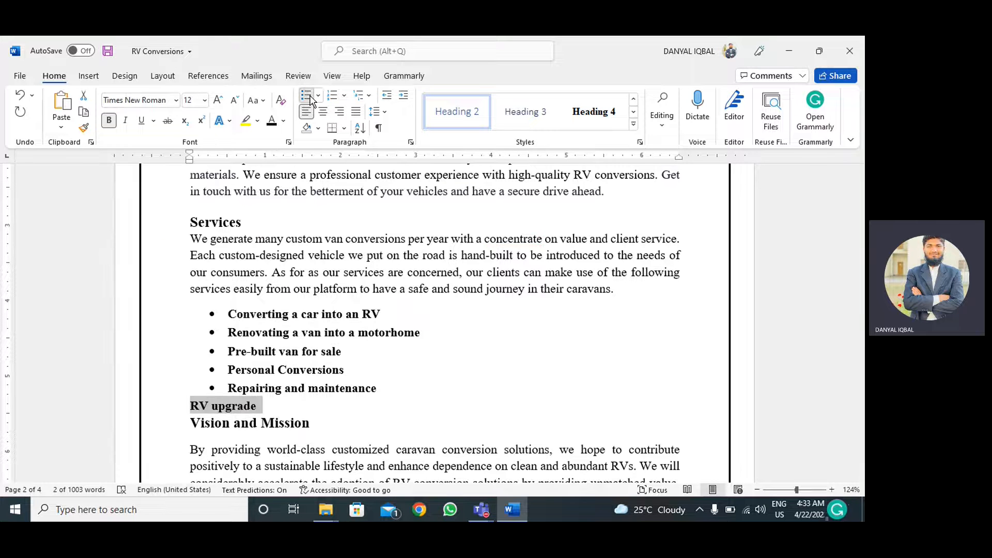
click(306, 95)
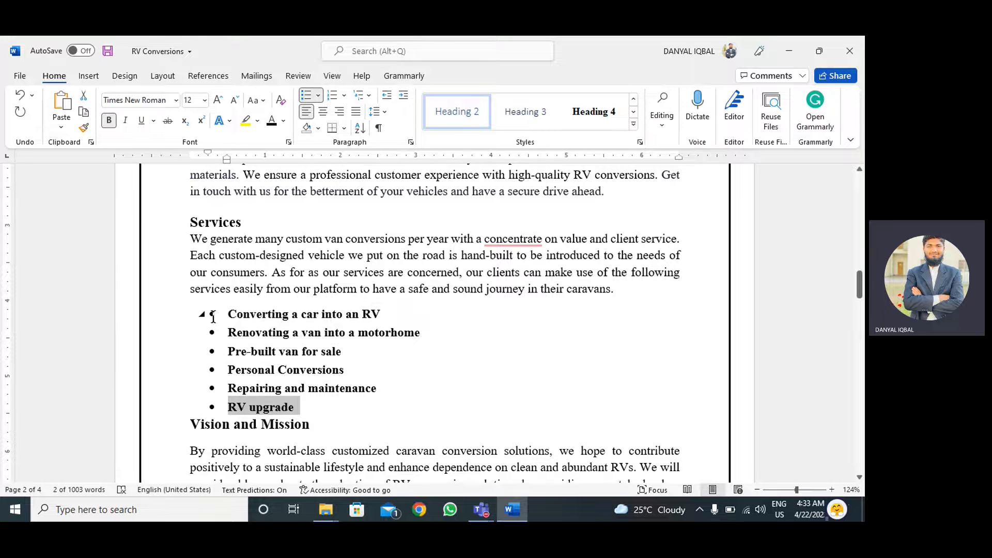
- Apply the Heading 1 style to "Vision and Mission" and format it as bold, black Times New Roman at size 14
scroll(245, 397, down, 3)
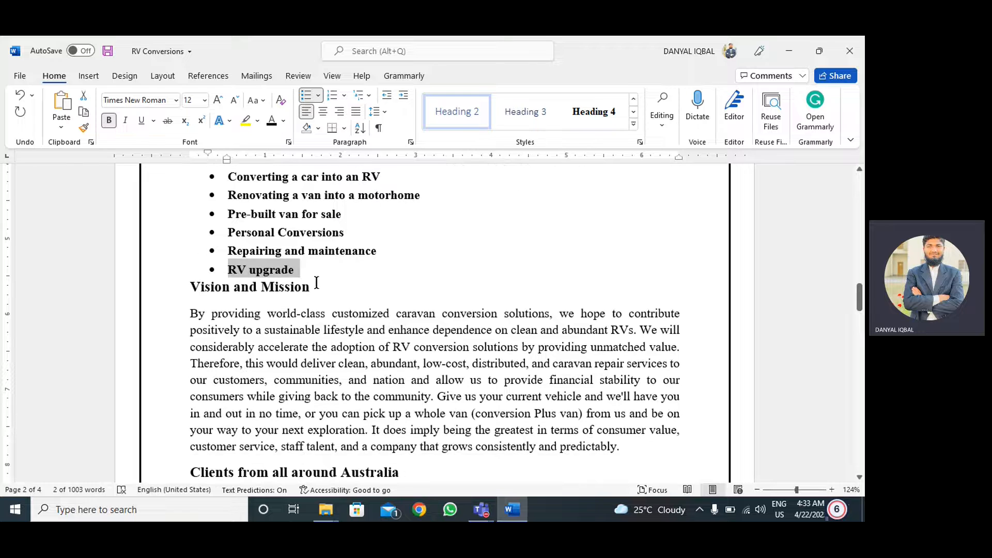
drag(313, 286, 185, 287)
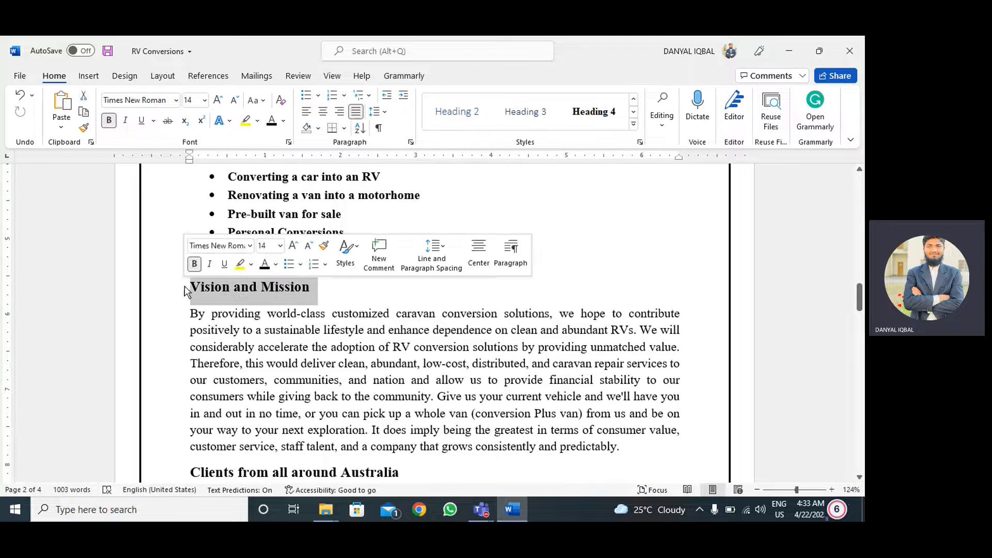
click(634, 127)
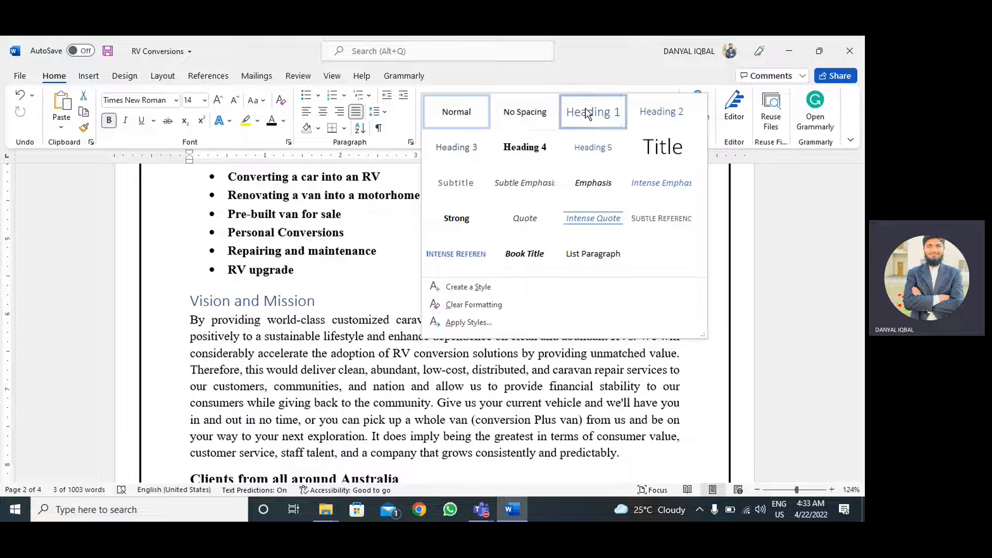
click(589, 111)
click(271, 121)
click(234, 100)
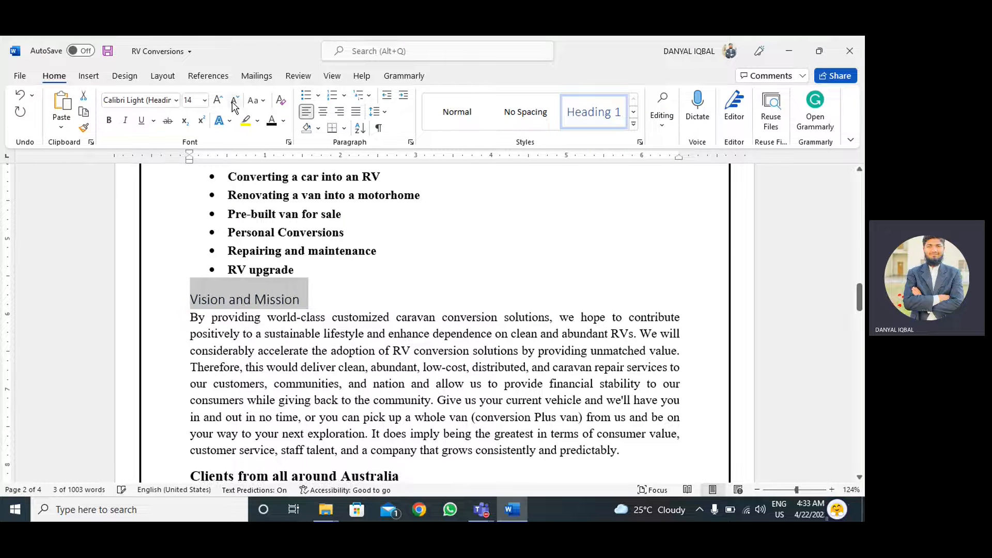
click(109, 120)
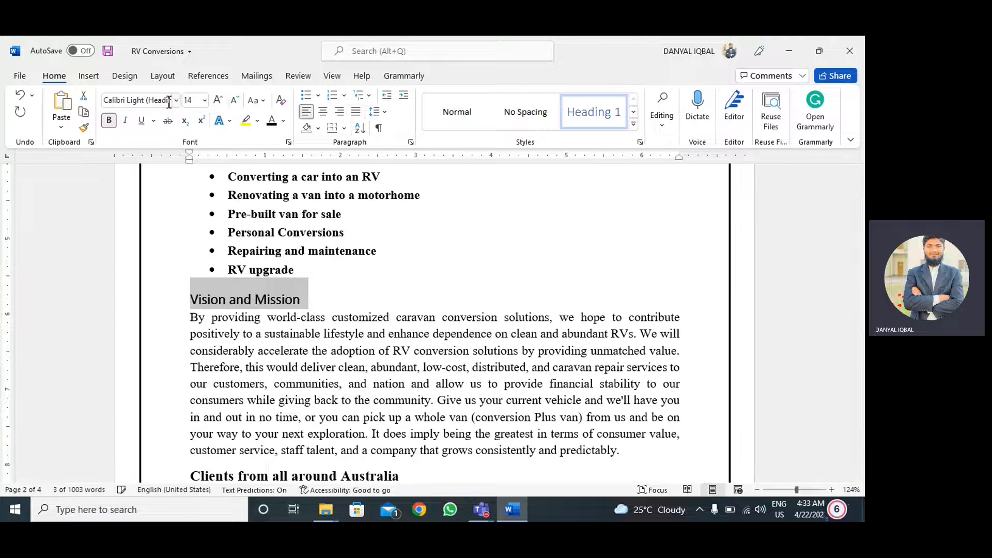
click(178, 102)
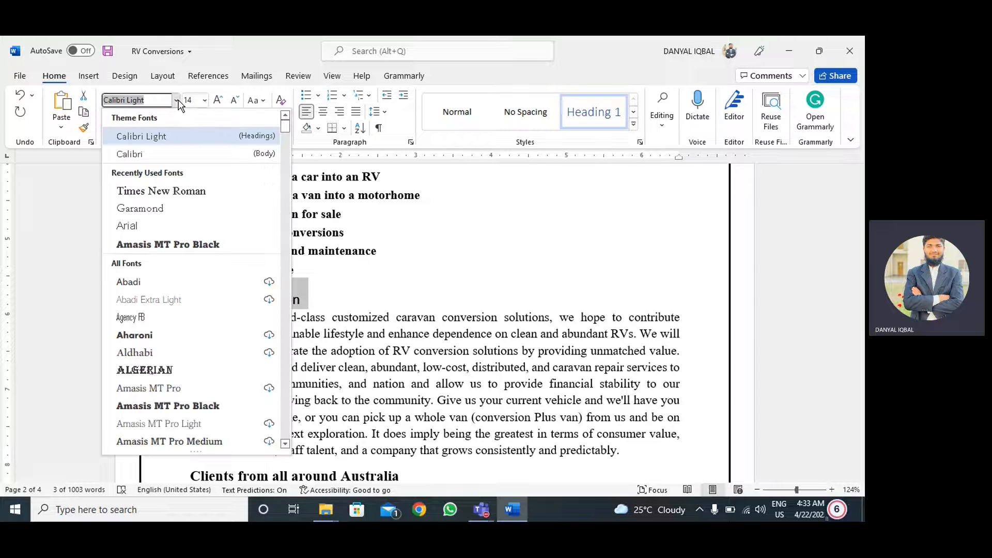
click(190, 189)
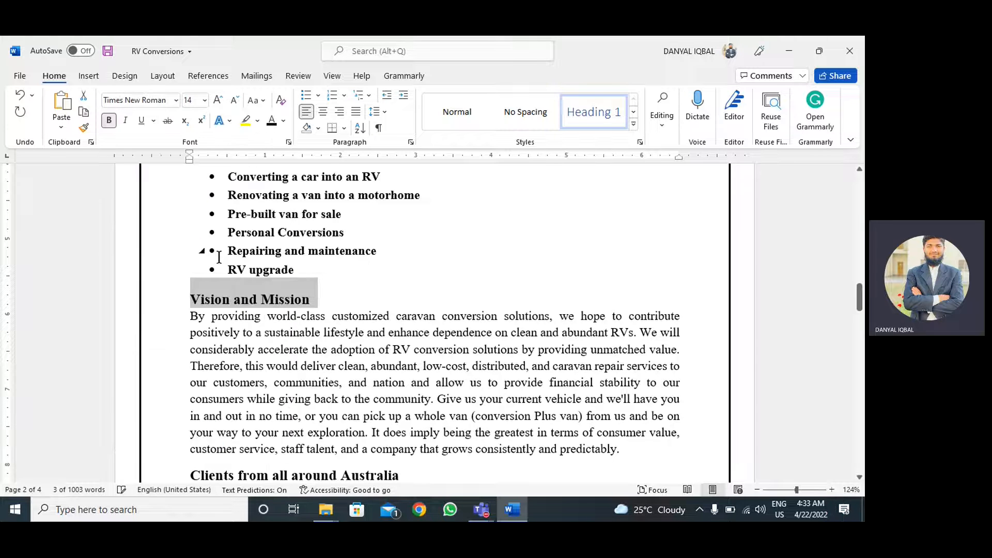
click(352, 300)
- Apply the Heading 1 style to "Clients from all around Australia" and format it as bold, black Times New Roman at size 14
scroll(354, 299, down, 3)
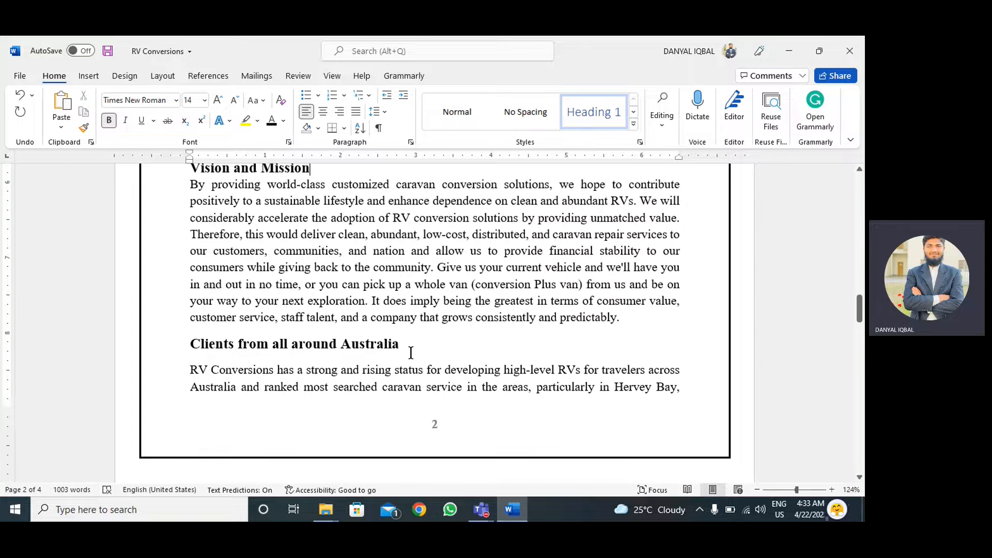
drag(406, 345, 194, 345)
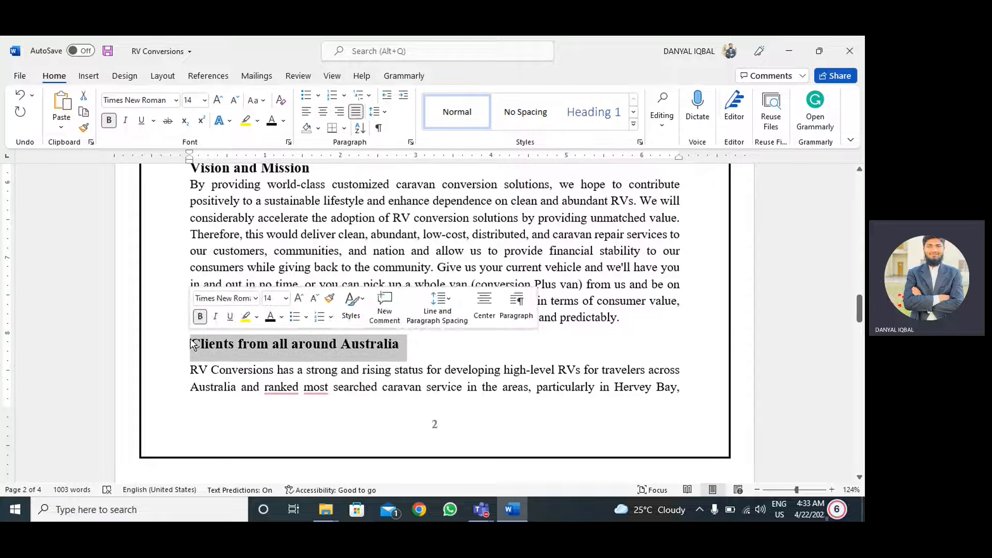
click(587, 109)
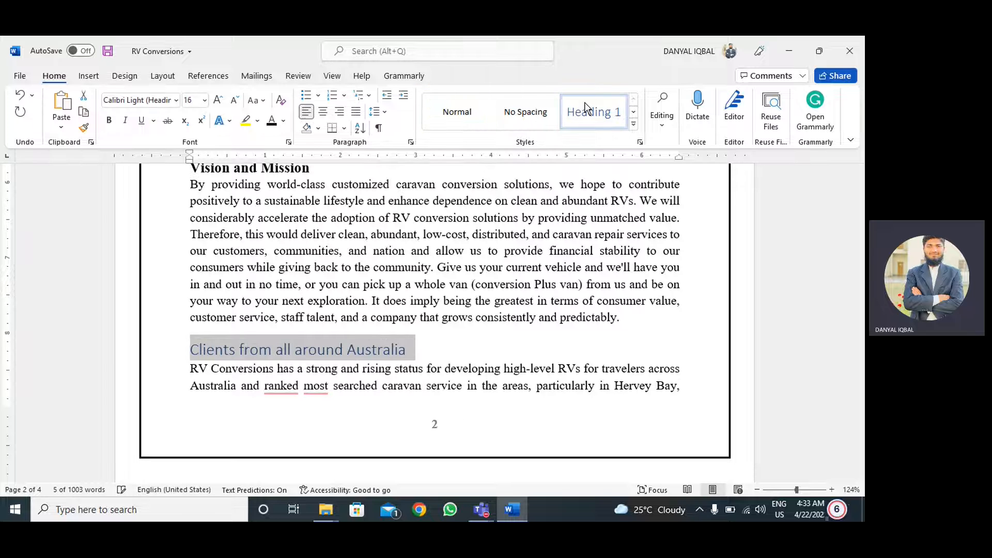
click(272, 126)
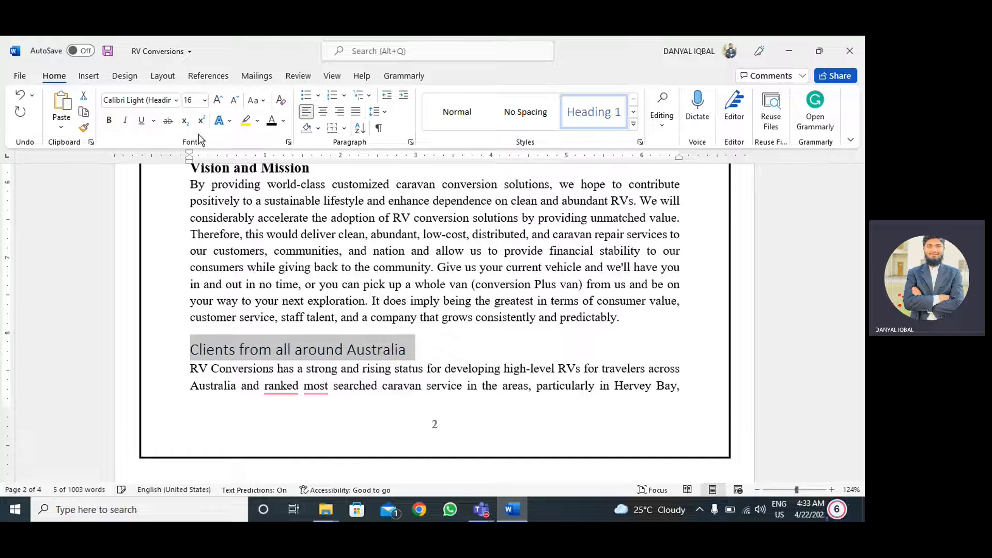
click(235, 101)
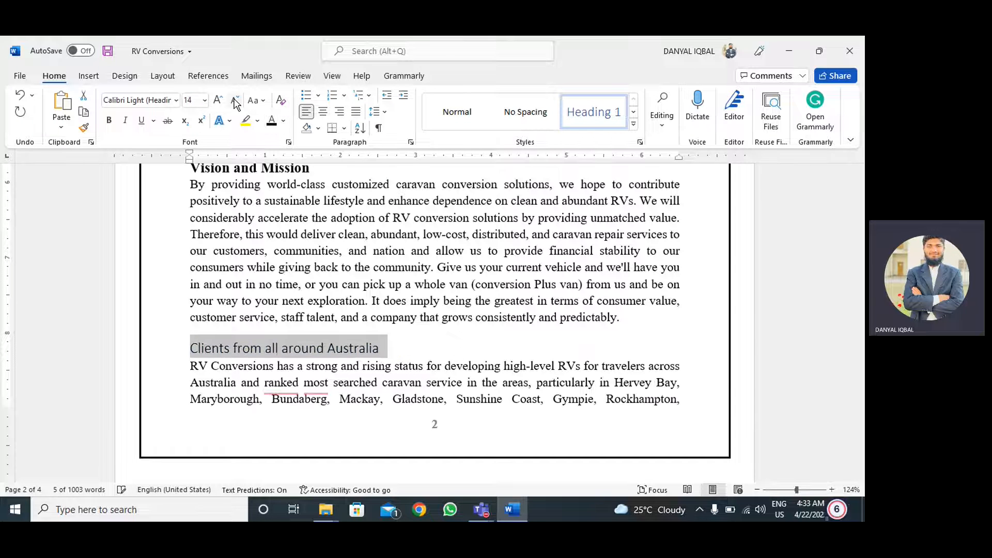
click(176, 100)
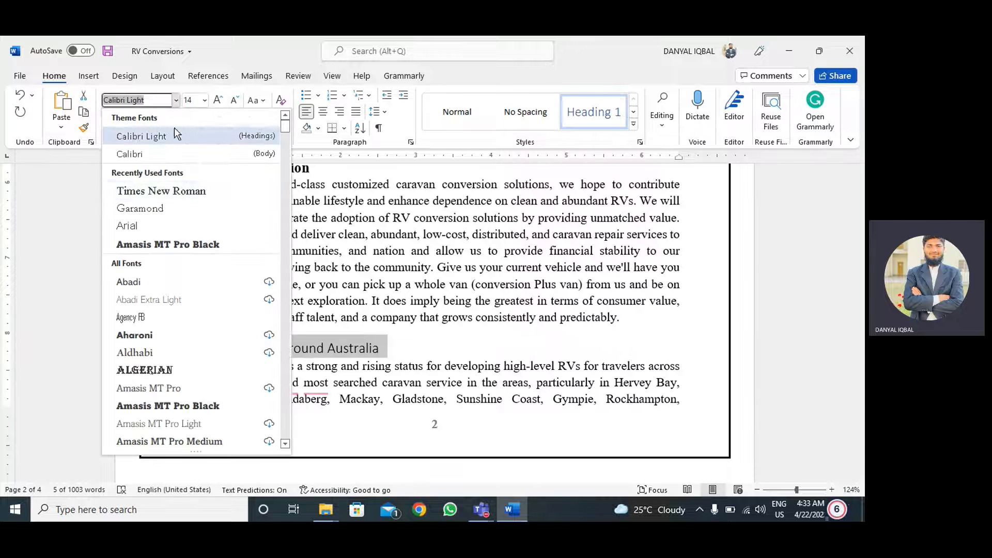
click(182, 187)
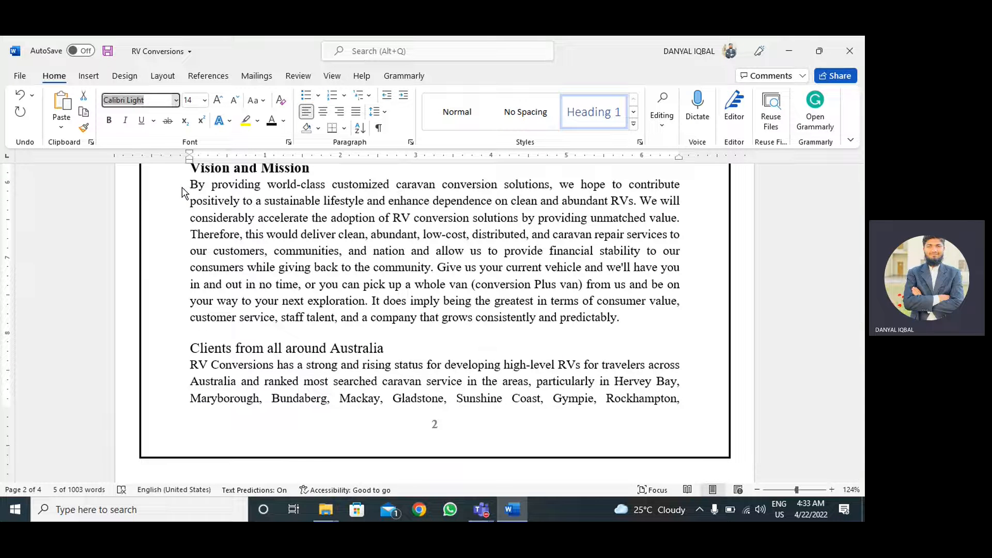
click(108, 120)
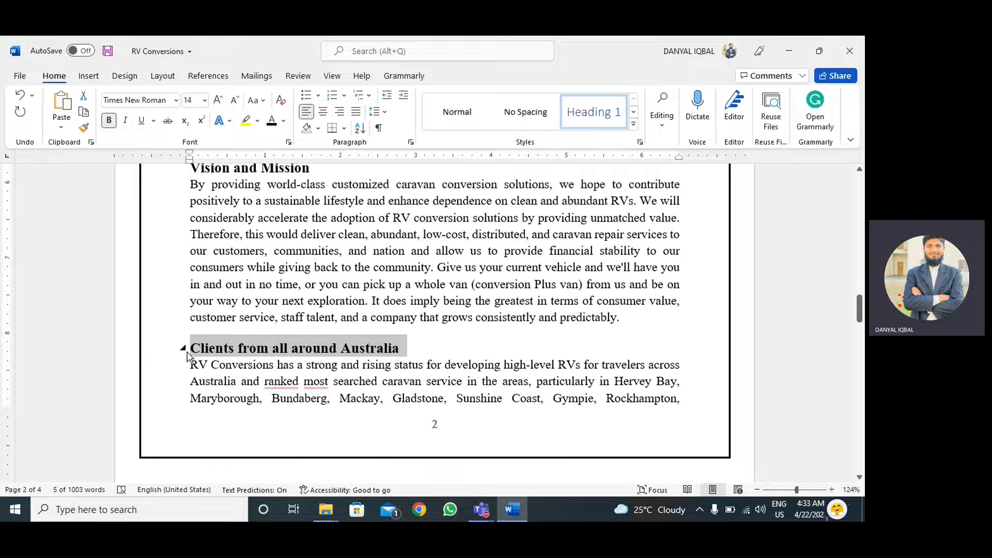
- Apply the Heading 1 style to "Why prefer us?" and format it as bold, black Times New Roman at size 14
scroll(246, 355, down, 6)
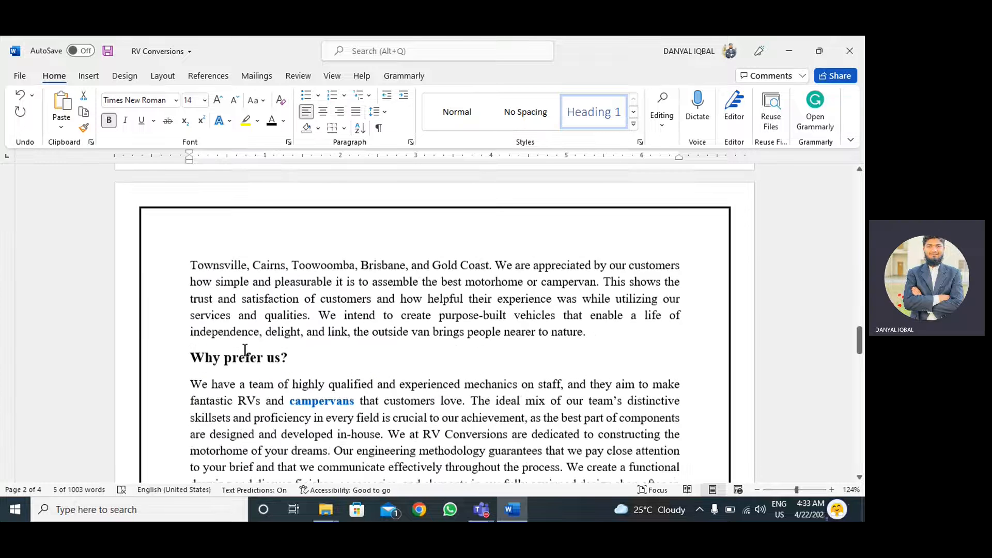
triple_click(293, 279)
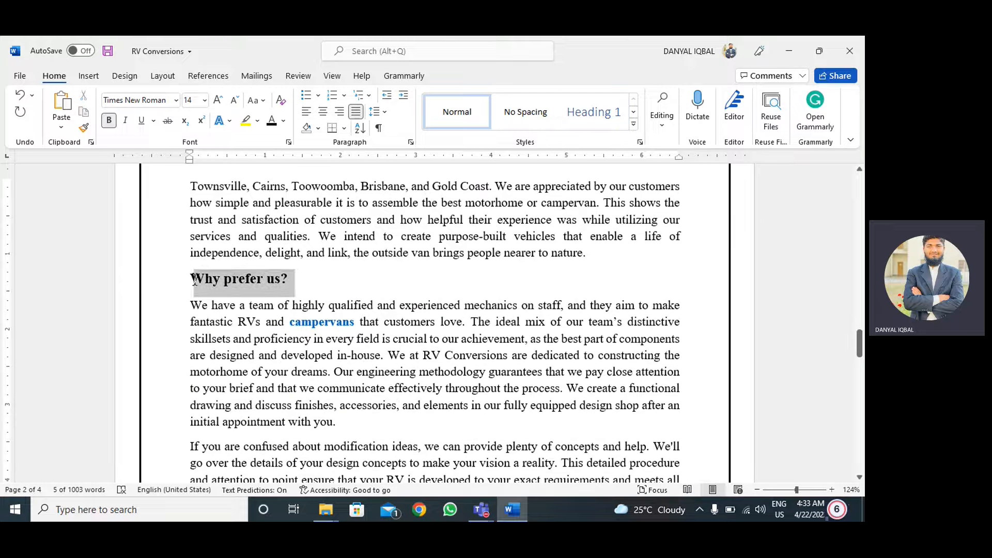
click(602, 113)
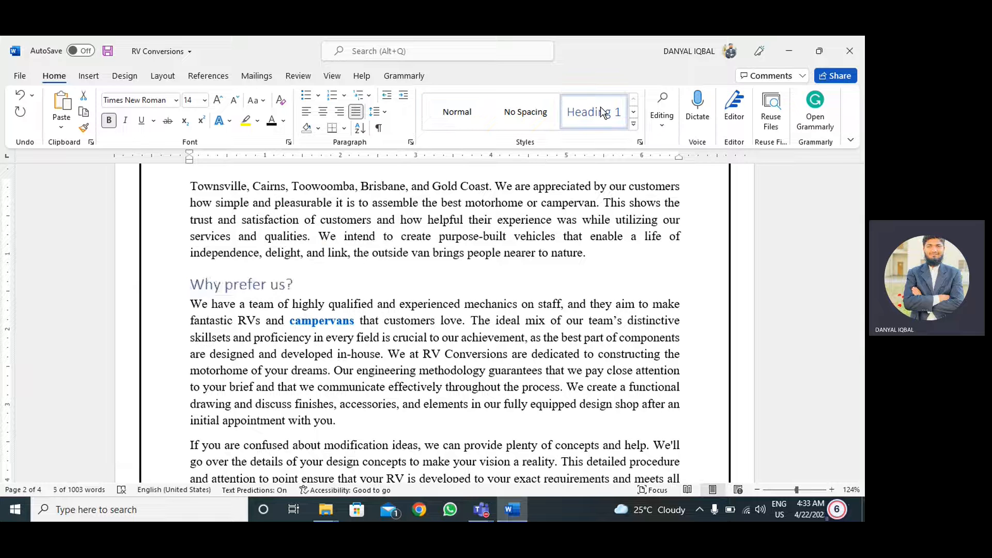
click(273, 127)
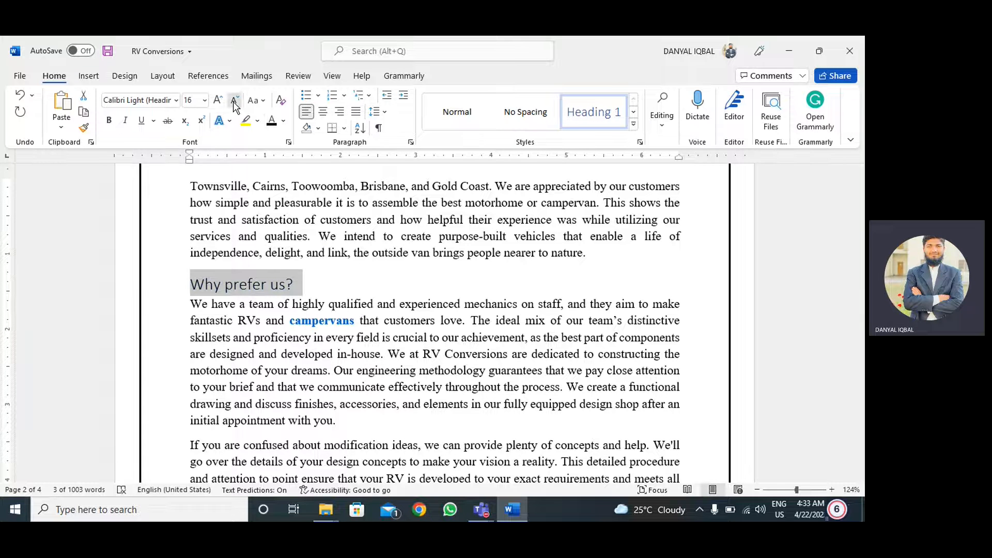
click(235, 104)
click(108, 122)
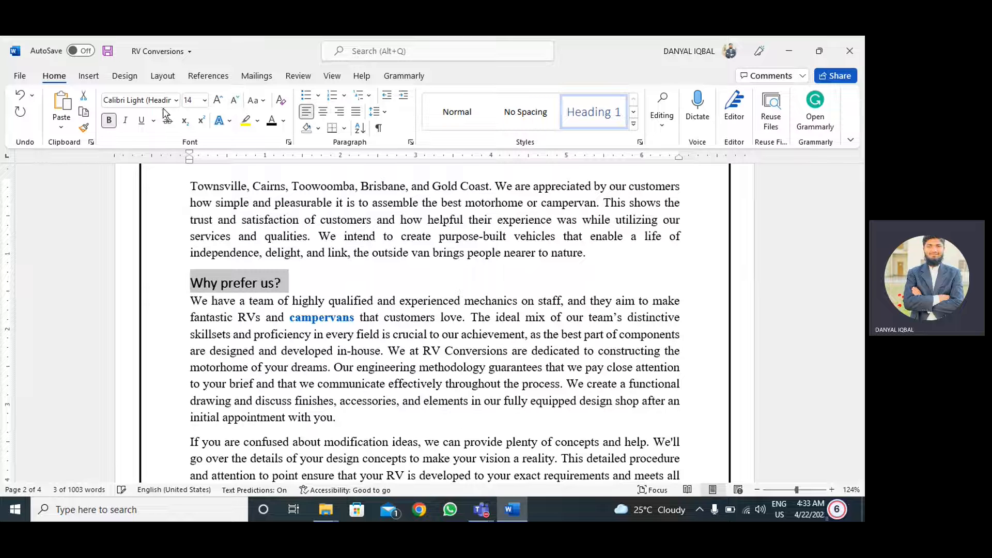
click(176, 100)
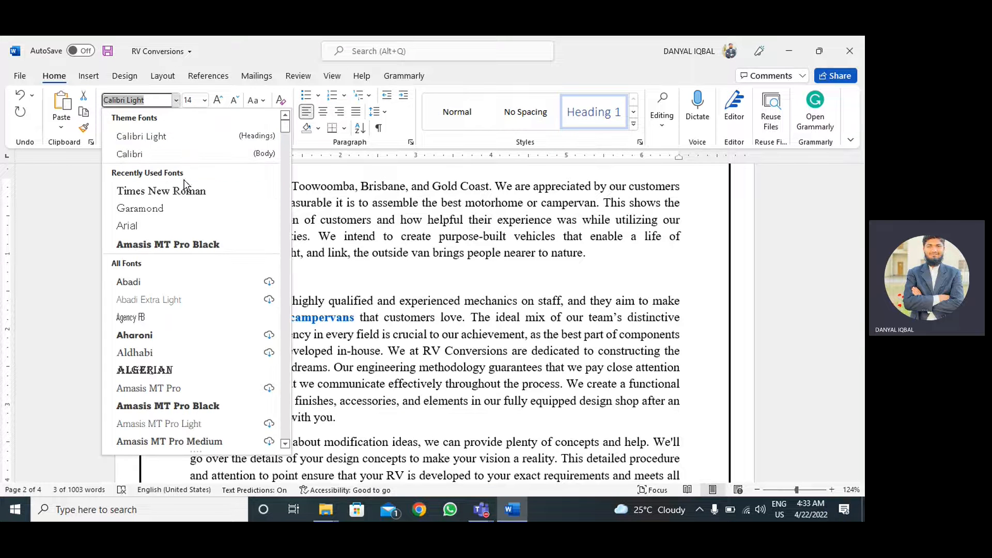
click(186, 189)
drag(190, 283, 282, 283)
- Apply the Heading 1 style to "Our Warranty & Follow-up Support" and format it as bold, black Times New Roman at size 14
scroll(434, 337, down, 5)
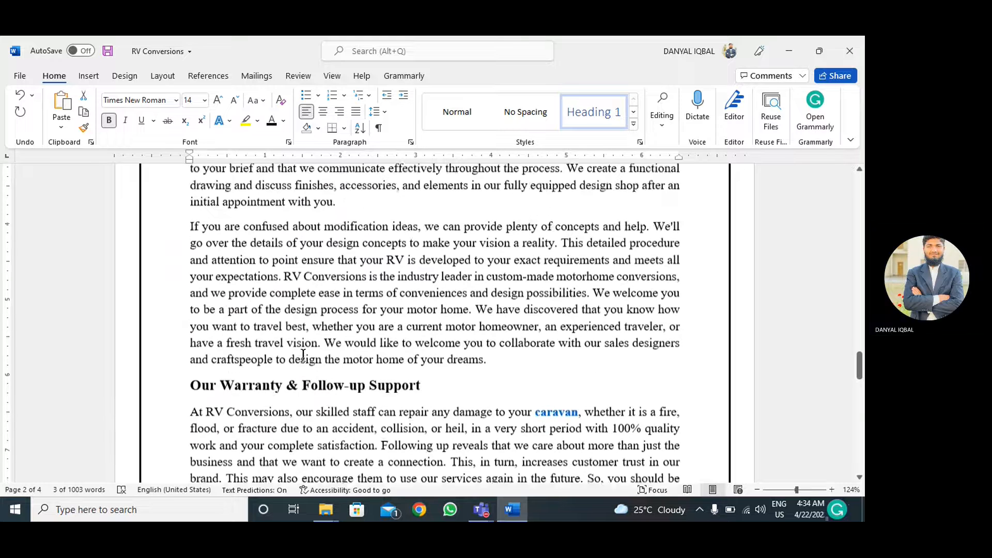
drag(432, 321, 190, 321)
click(593, 121)
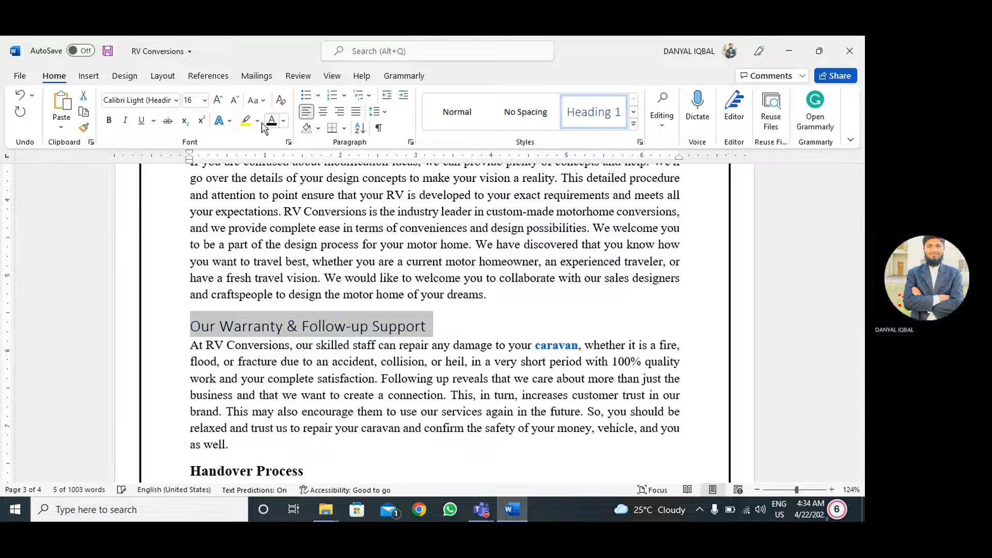
click(240, 100)
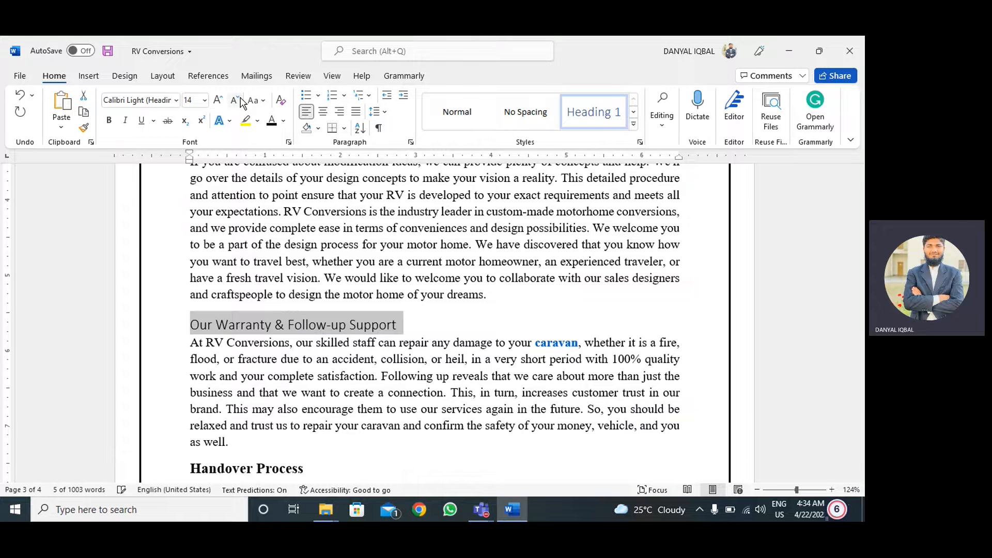
click(111, 119)
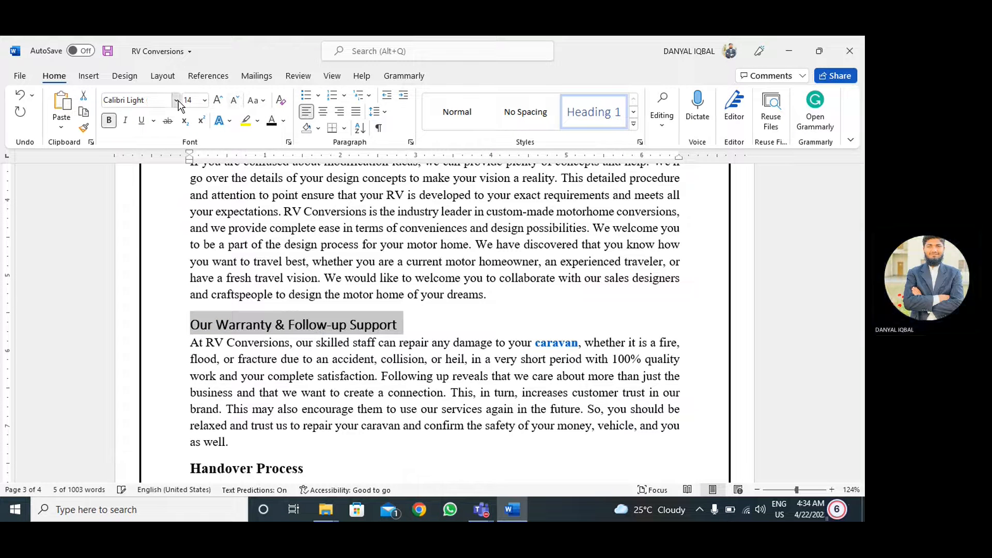
click(176, 102)
click(189, 191)
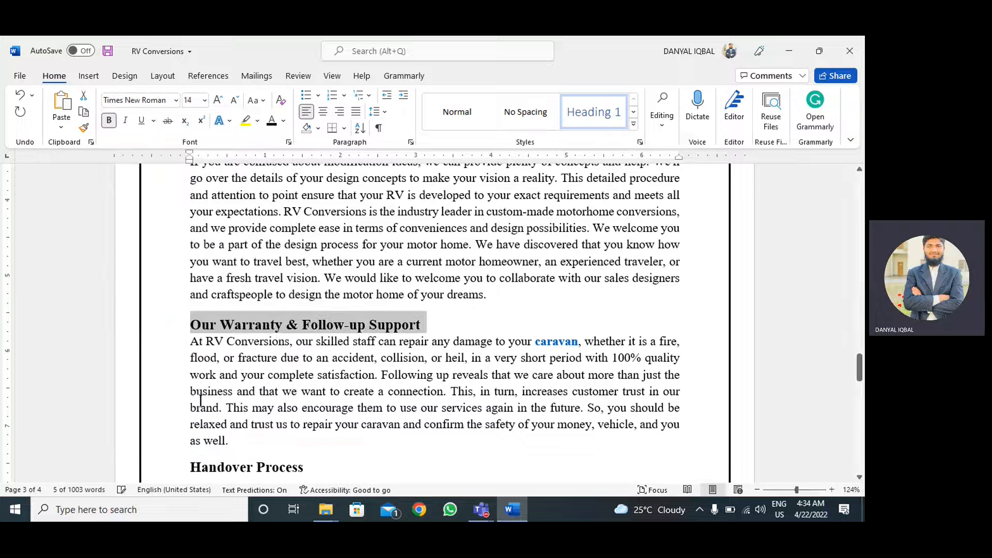
- Apply the Heading 1 style to "Handover Process" and format it as bold, black Times New Roman at size 14
scroll(313, 363, down, 2)
drag(314, 363, 185, 362)
click(581, 119)
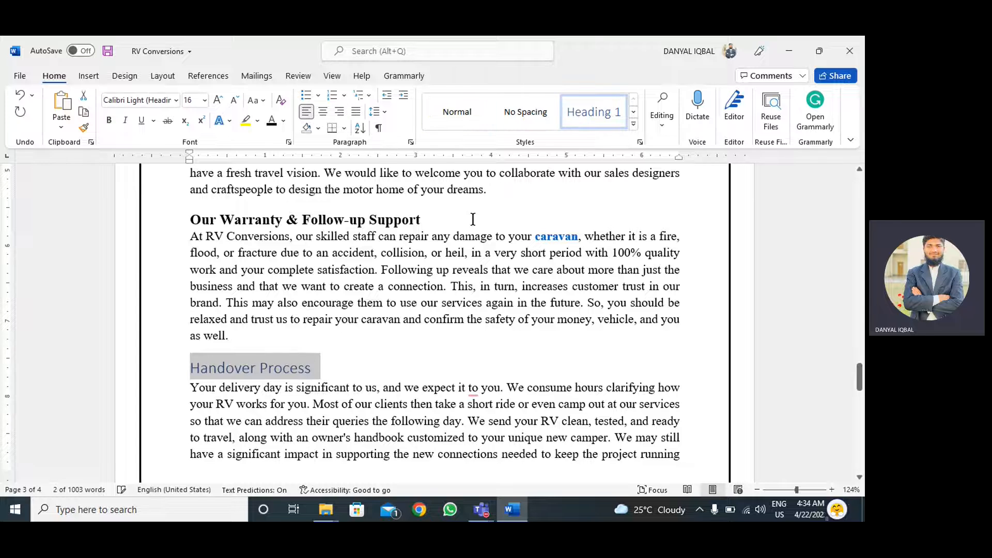
click(272, 124)
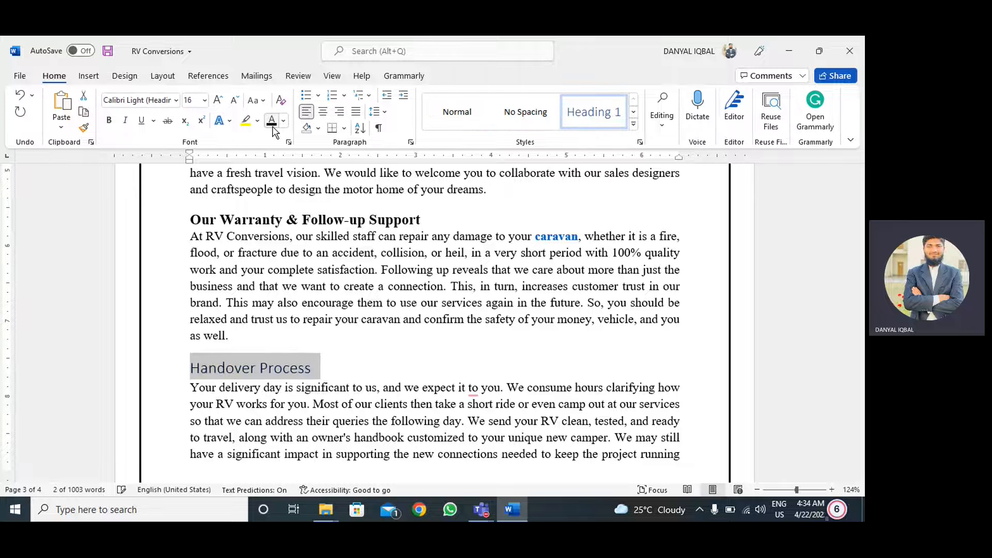
click(235, 100)
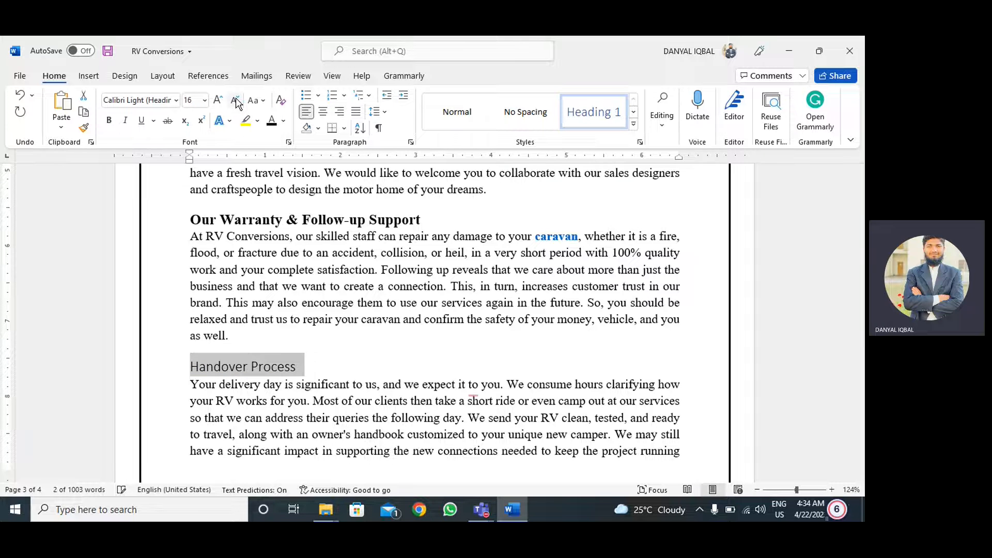
click(176, 99)
click(155, 190)
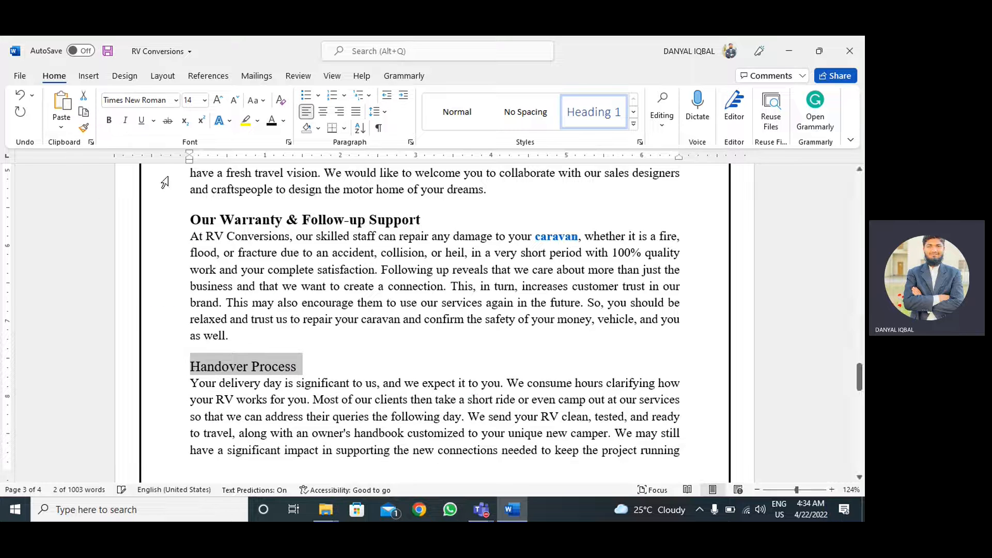
click(110, 122)
- Make "Contact Details" a centered Heading 1 in bold, black Times New Roman at size 14
scroll(358, 376, down, 10)
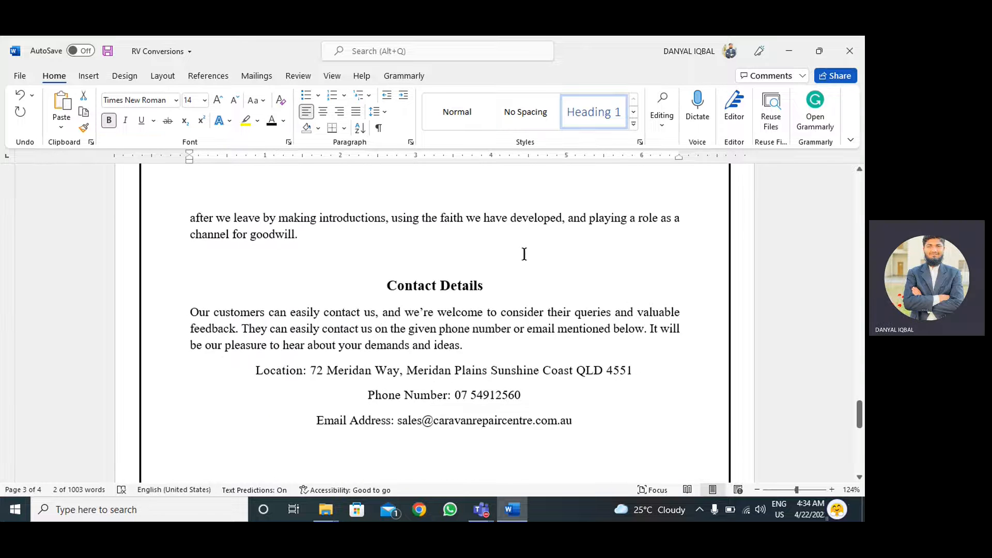
drag(488, 284, 382, 283)
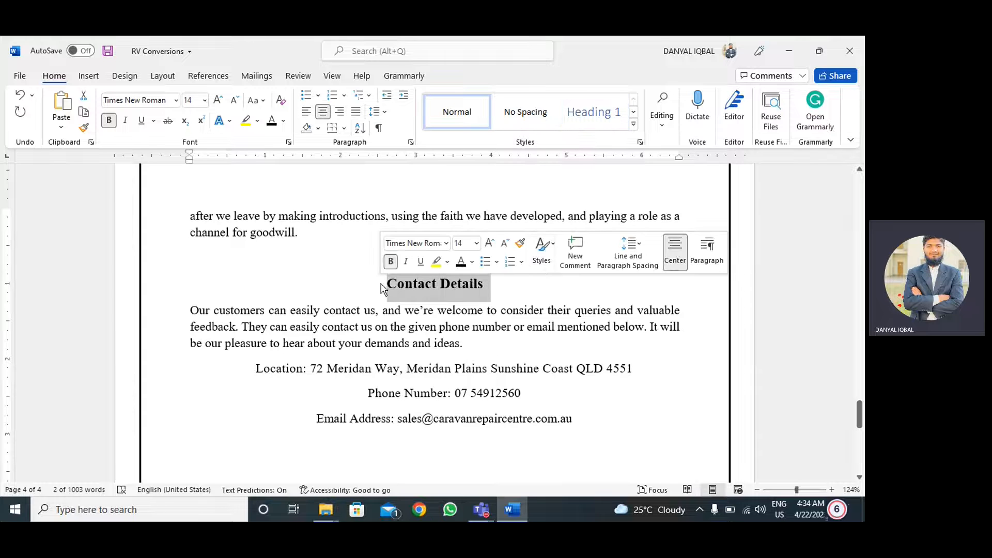
click(572, 113)
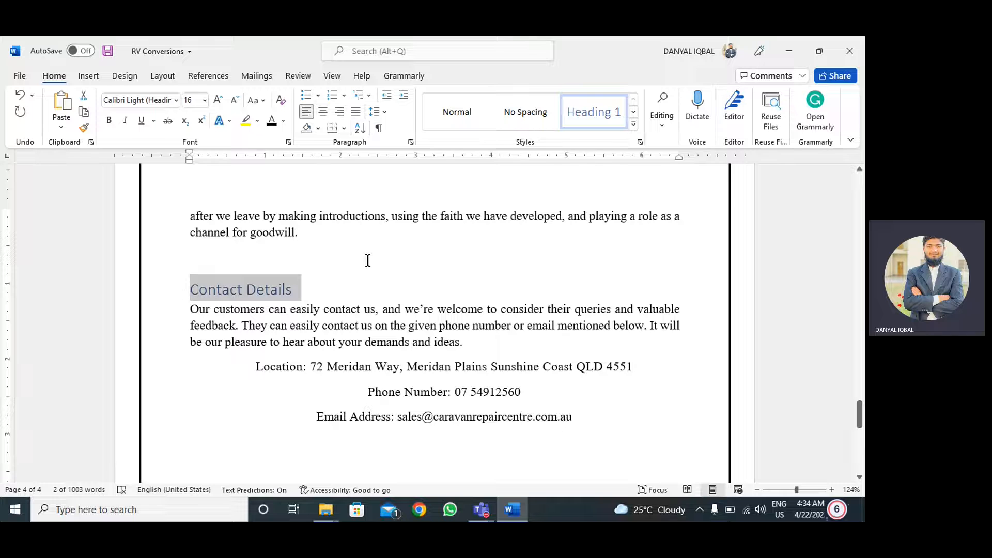
click(235, 100)
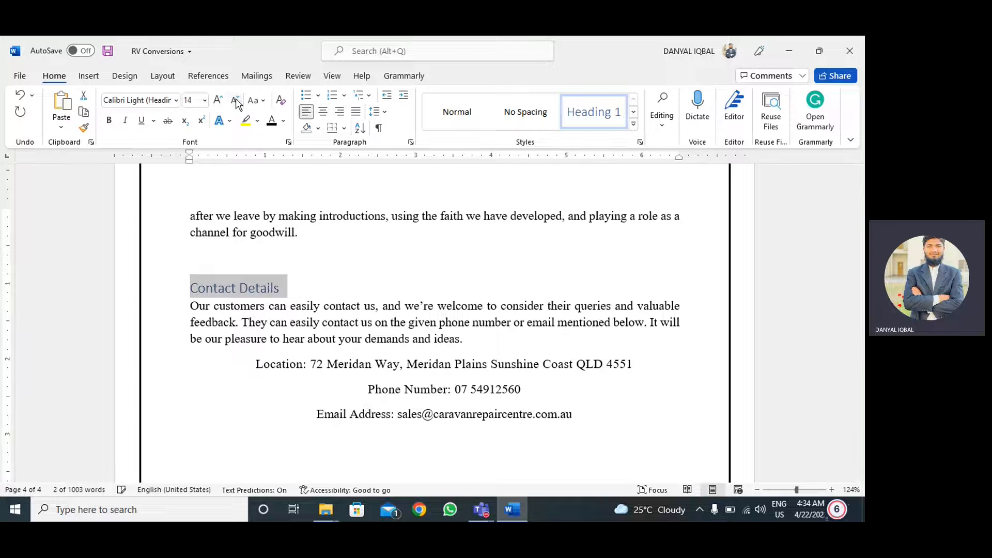
click(109, 122)
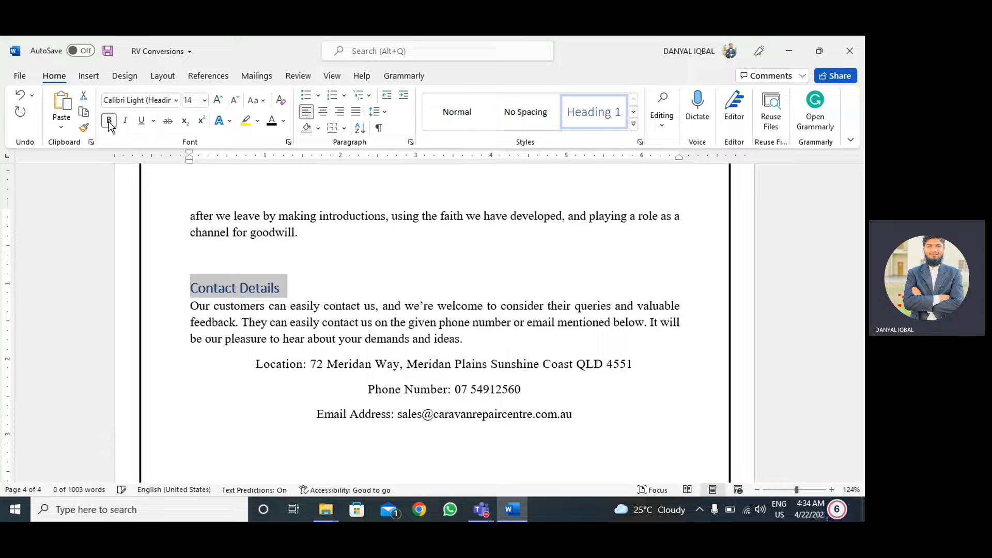
click(176, 100)
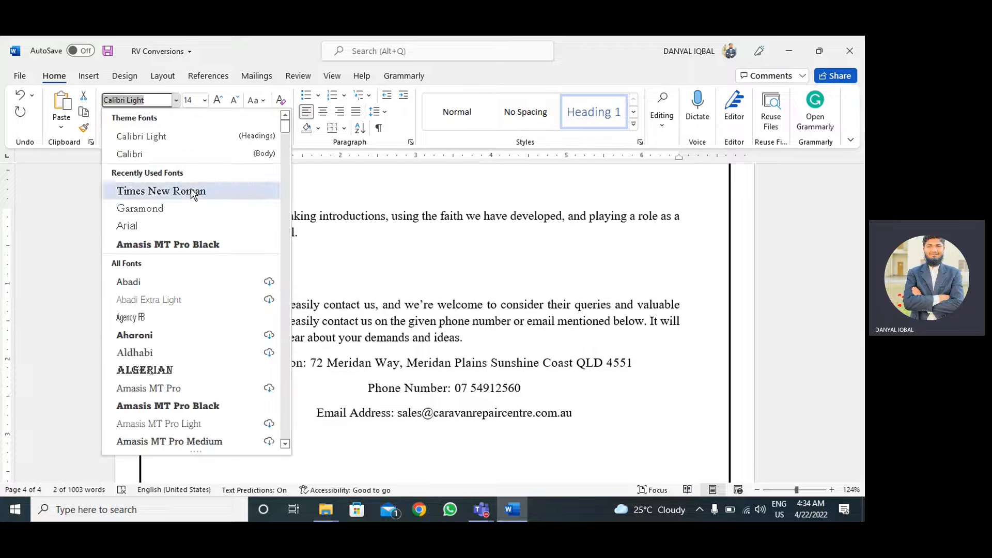
click(191, 188)
click(271, 120)
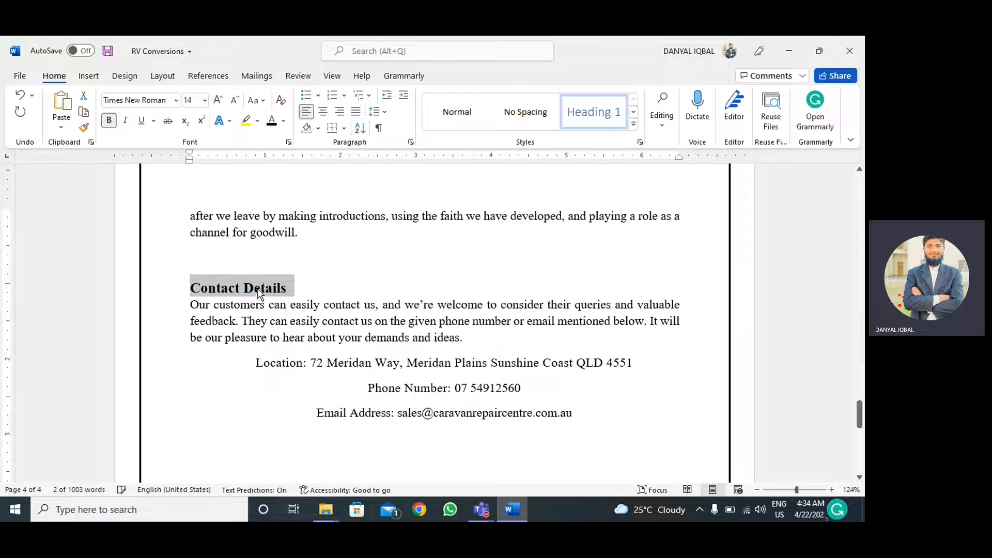
click(323, 113)
click(523, 274)
- Place the insertion point at the start of the blank first page
scroll(523, 274, down, 2)
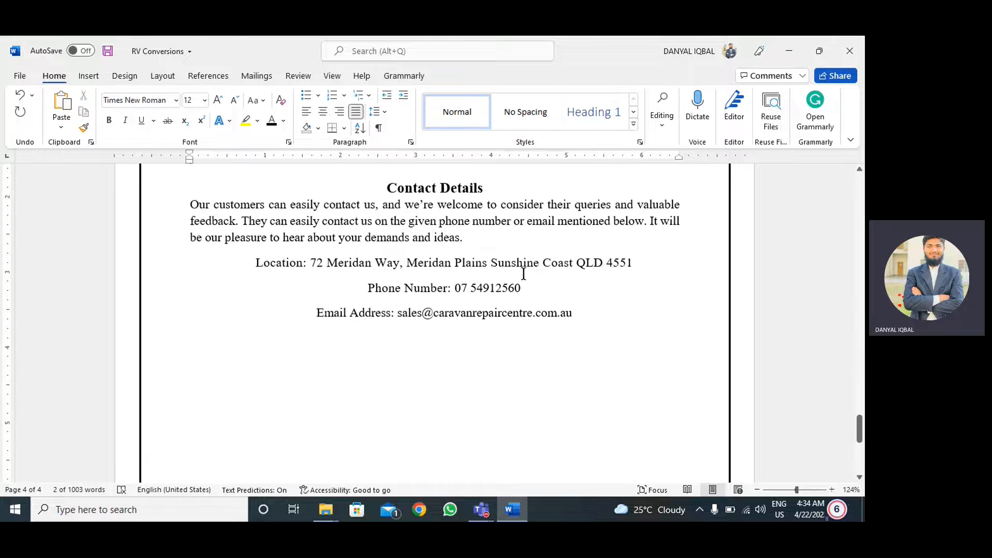
scroll(523, 274, down, 2)
scroll(523, 273, up, 4)
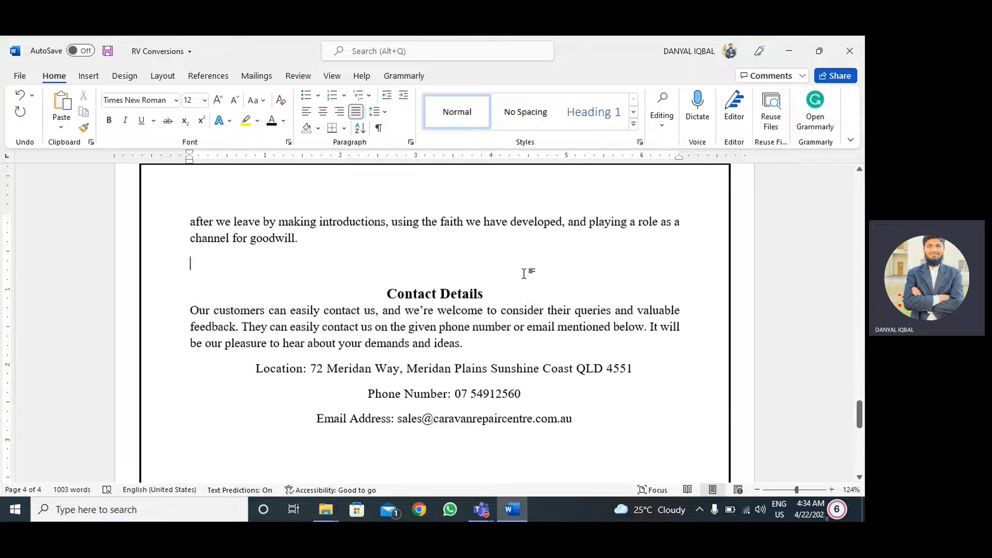
scroll(523, 274, up, 15)
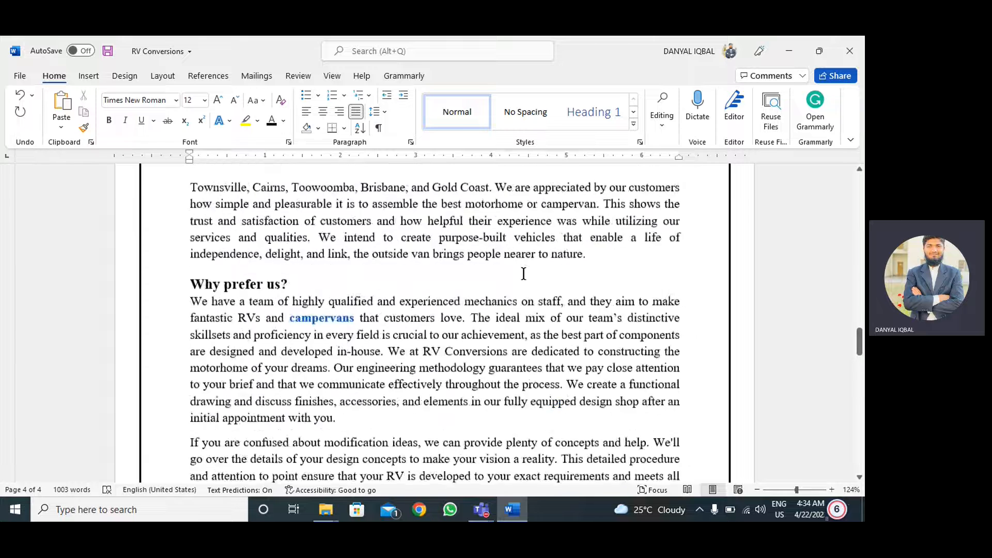
scroll(524, 274, up, 15)
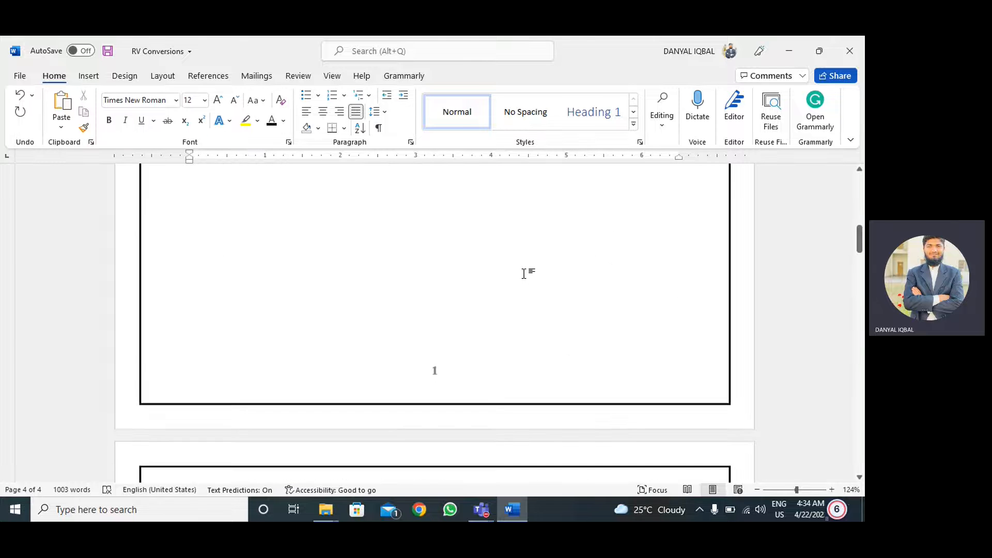
click(261, 254)
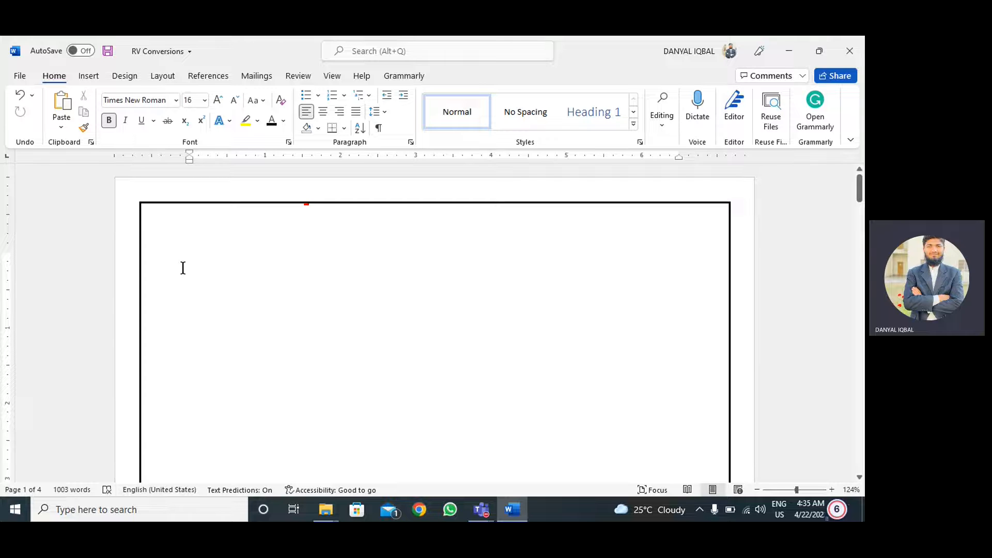
- Insert the built-in Automatic Table 2 table of contents on the blank first page
click(206, 77)
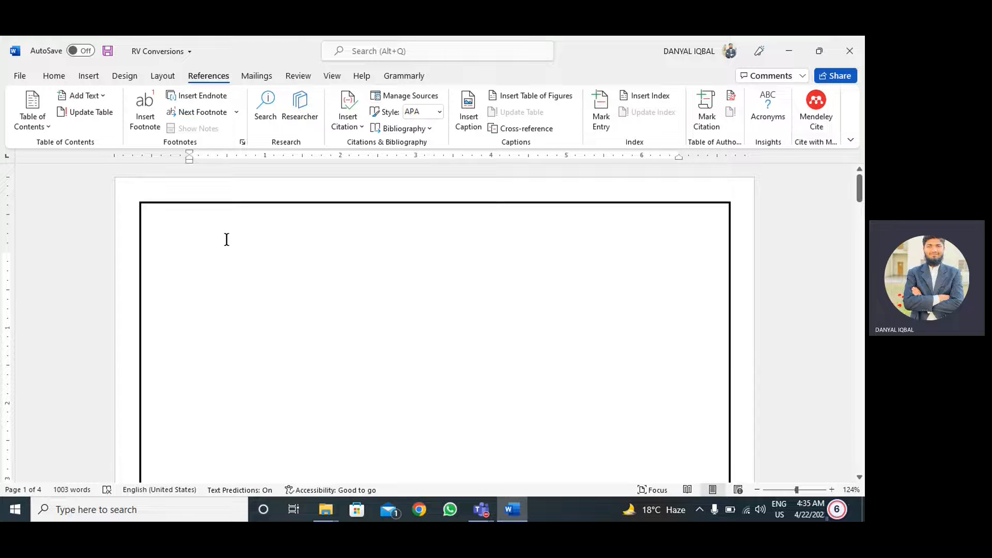
click(46, 124)
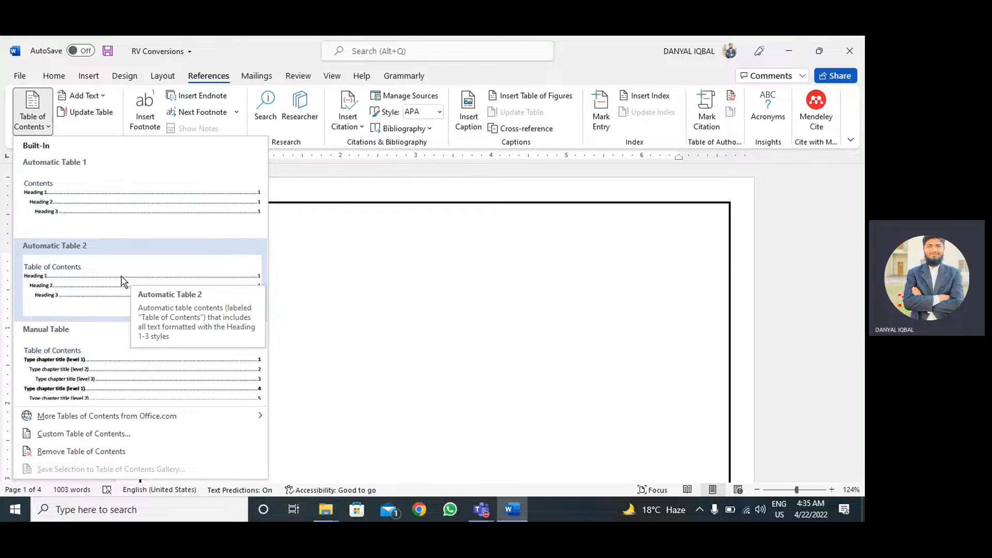
click(79, 269)
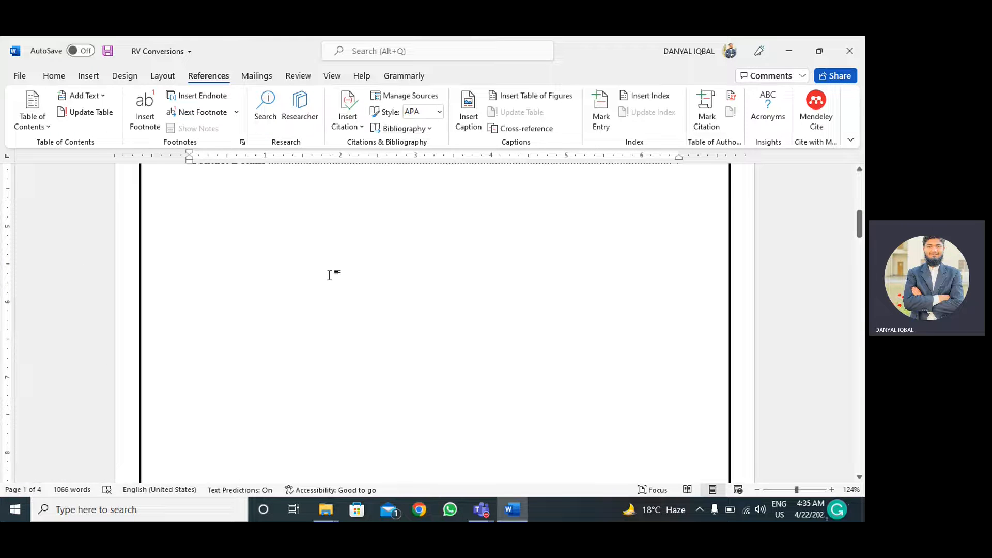
- Examine the inserted table of contents from its title through the Contact Details entry, including the page numbers
scroll(330, 275, up, 5)
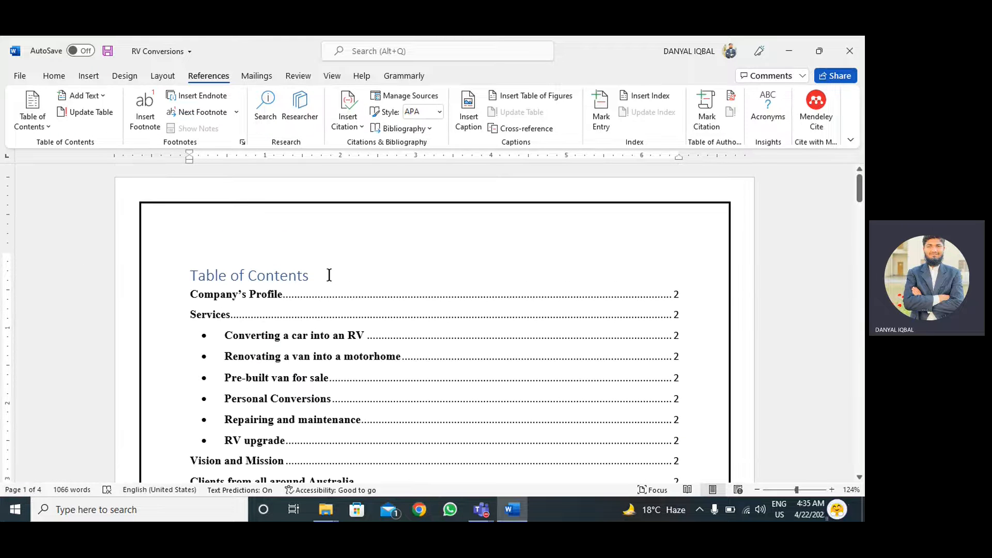
scroll(329, 275, down, 1)
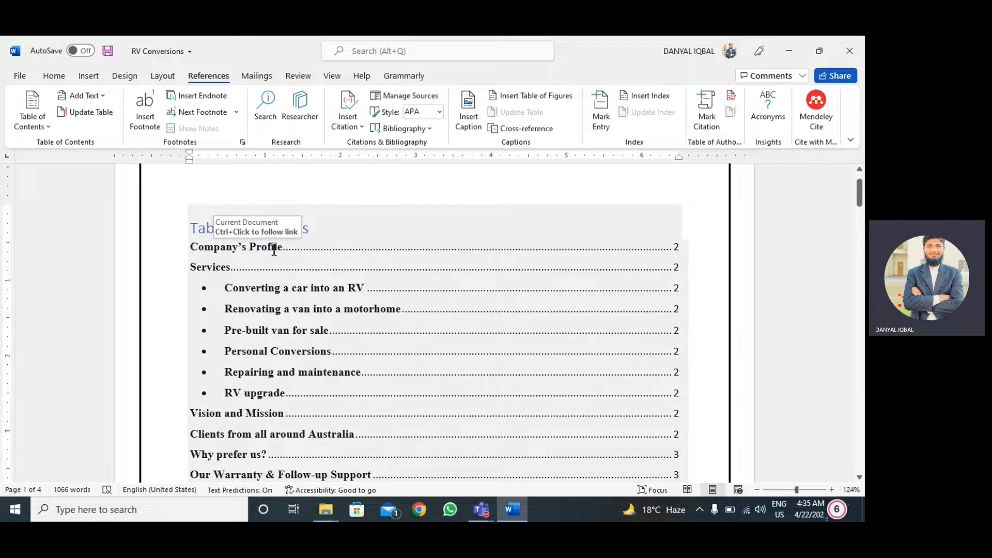
scroll(209, 266, down, 1)
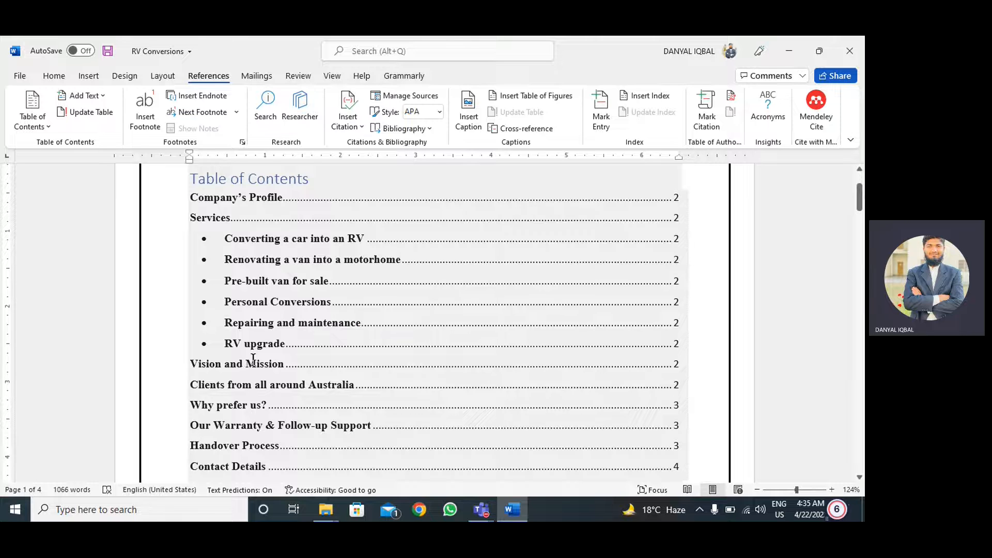
scroll(257, 347, down, 2)
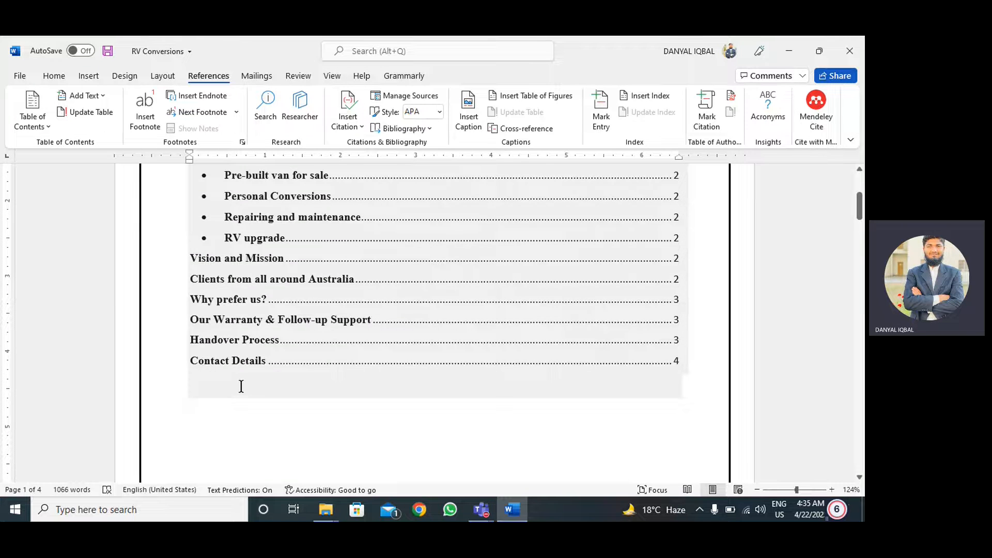
scroll(242, 388, up, 3)
scroll(241, 387, up, 2)
scroll(241, 388, down, 3)
scroll(230, 381, up, 3)
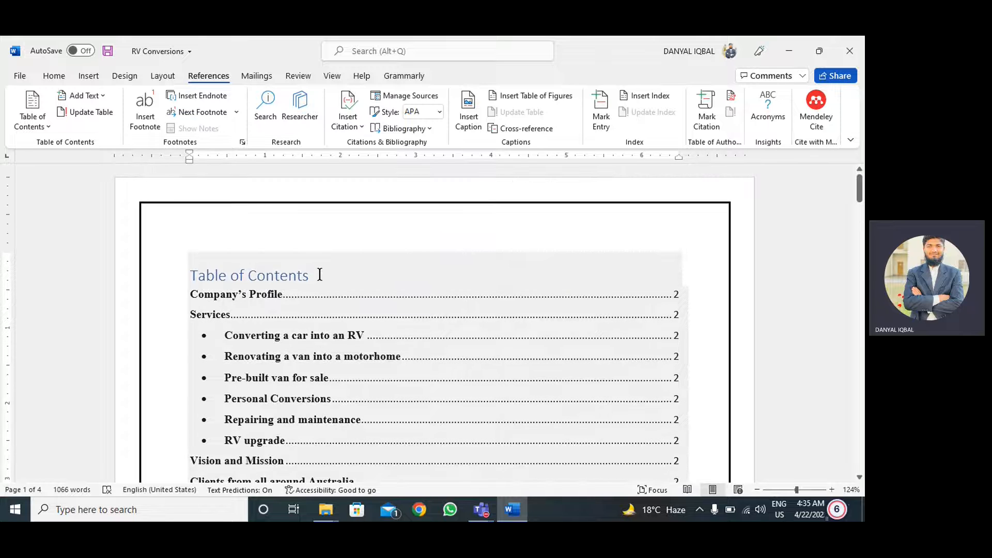
- Center the "Table of Contents" title and format it as bold, black Times New Roman
click(320, 275)
triple_click(320, 274)
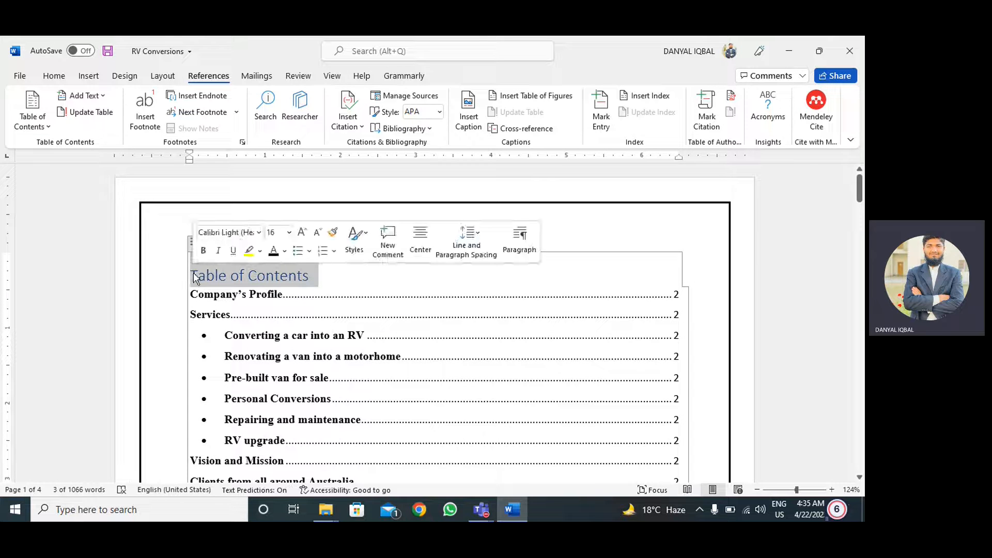
click(51, 78)
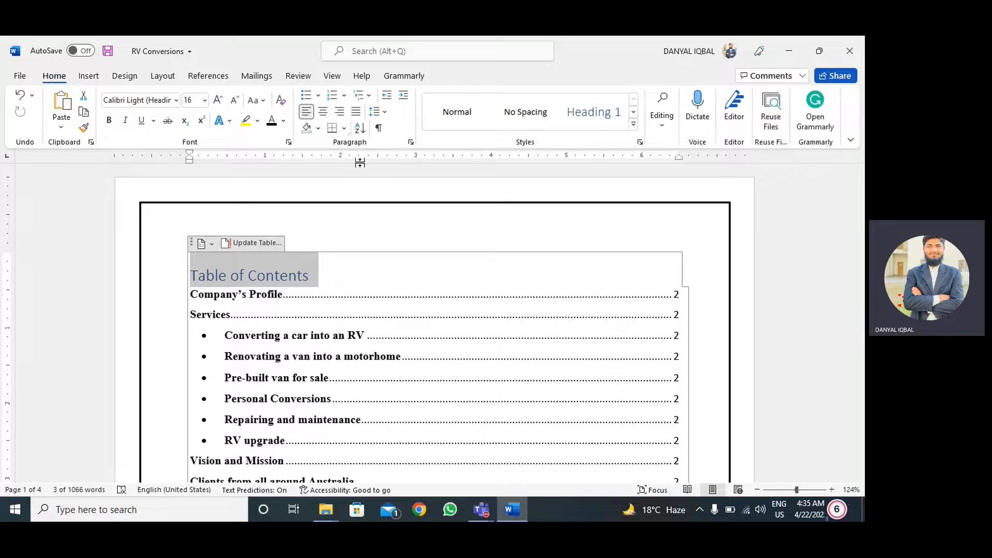
click(322, 112)
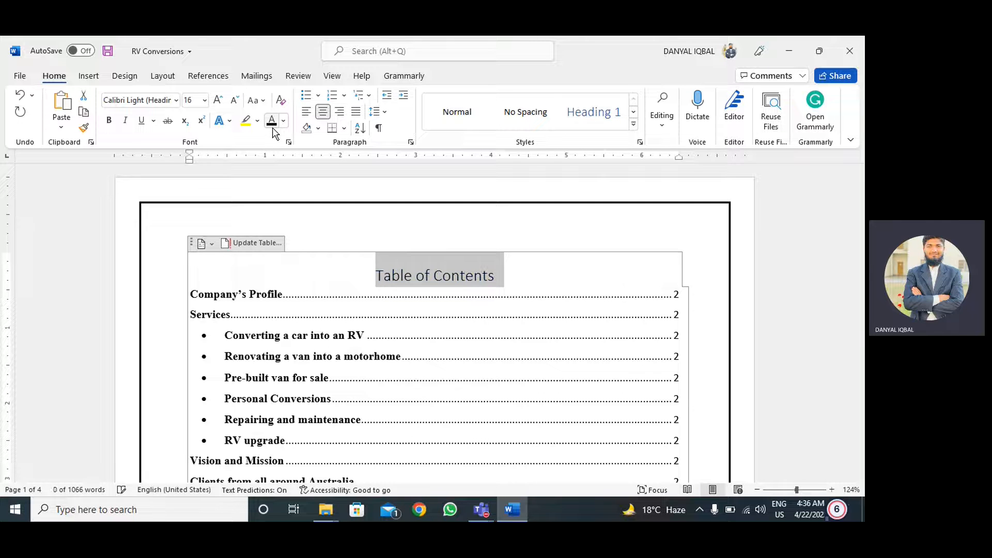
click(177, 101)
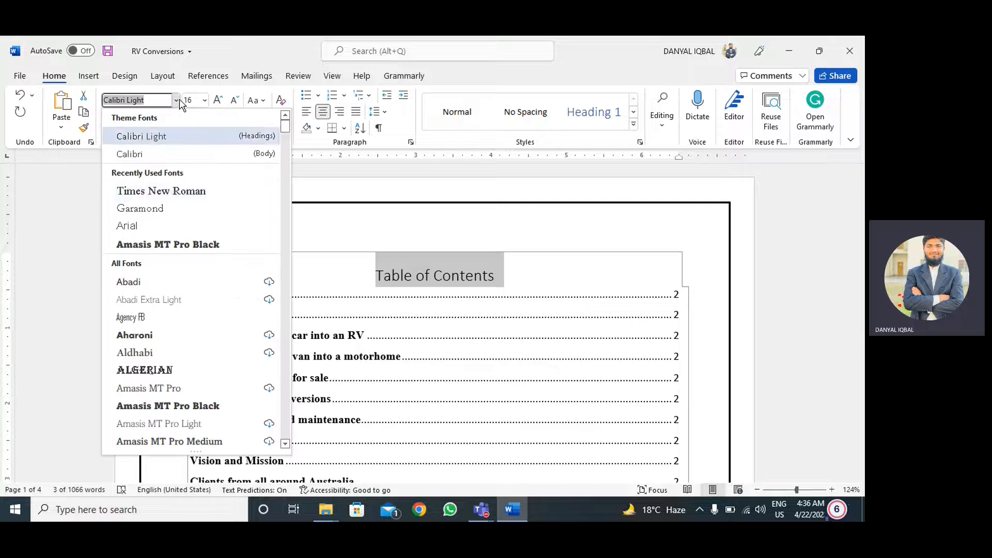
click(172, 191)
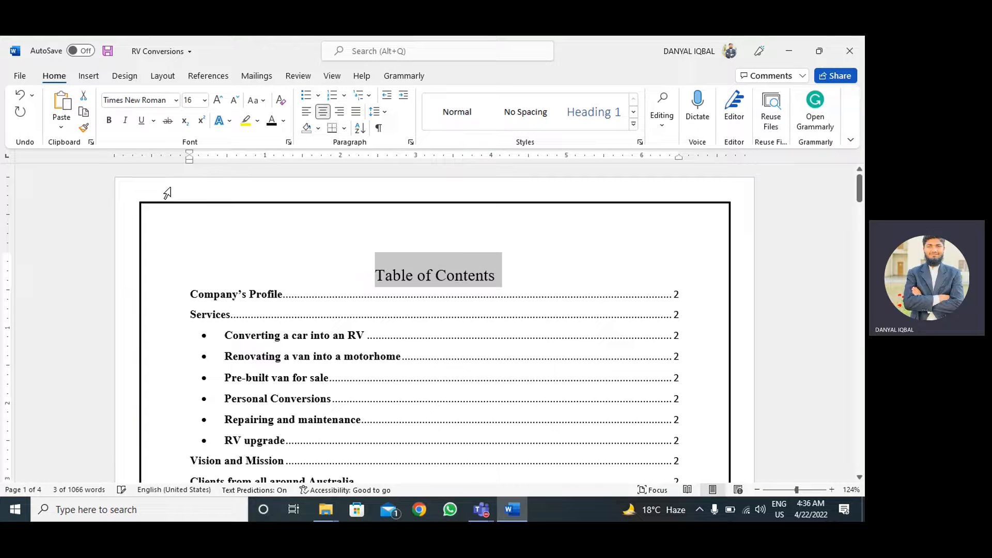
click(109, 120)
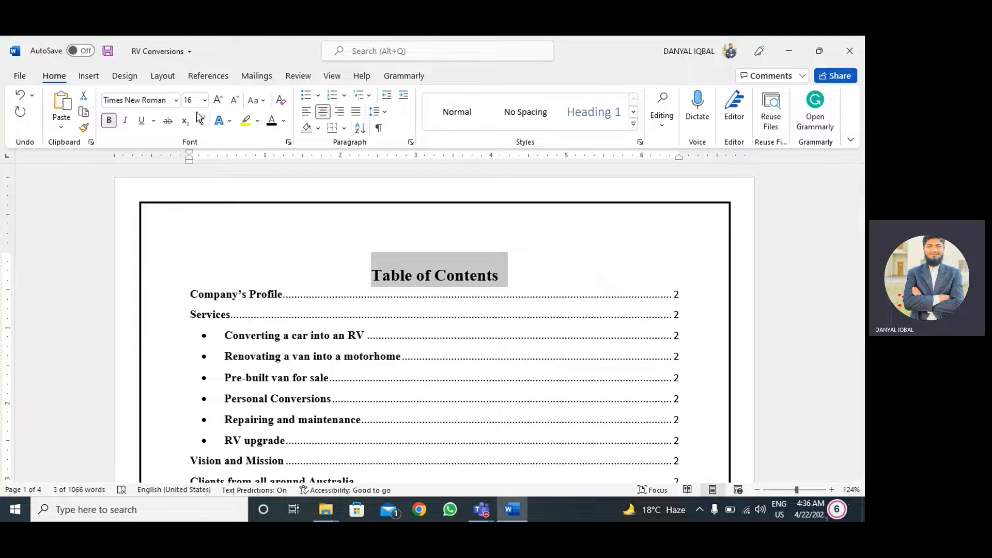
click(327, 248)
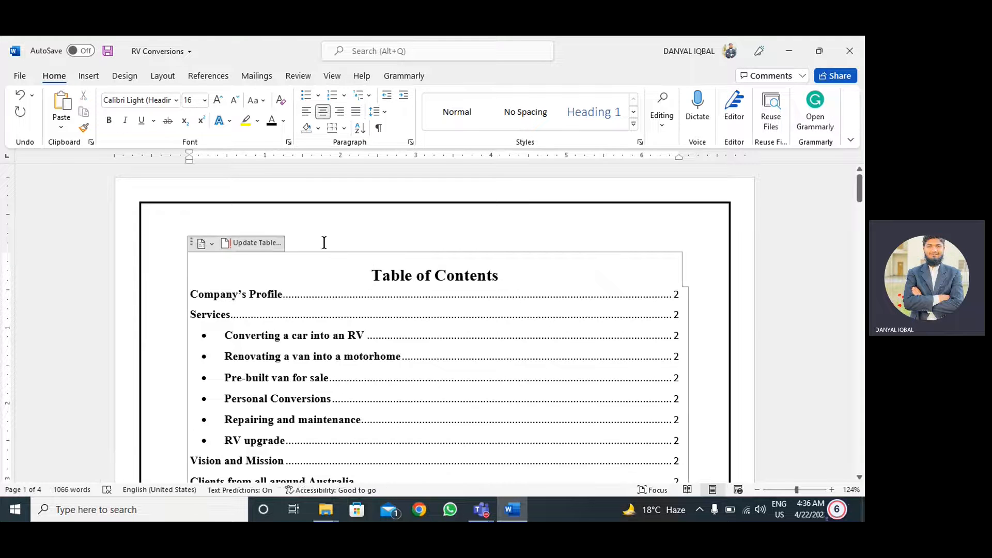
- Format all table of contents entries, from Company's Profile to Contact Details, as non-bold Times New Roman at size 12
scroll(323, 243, down, 3)
click(226, 219)
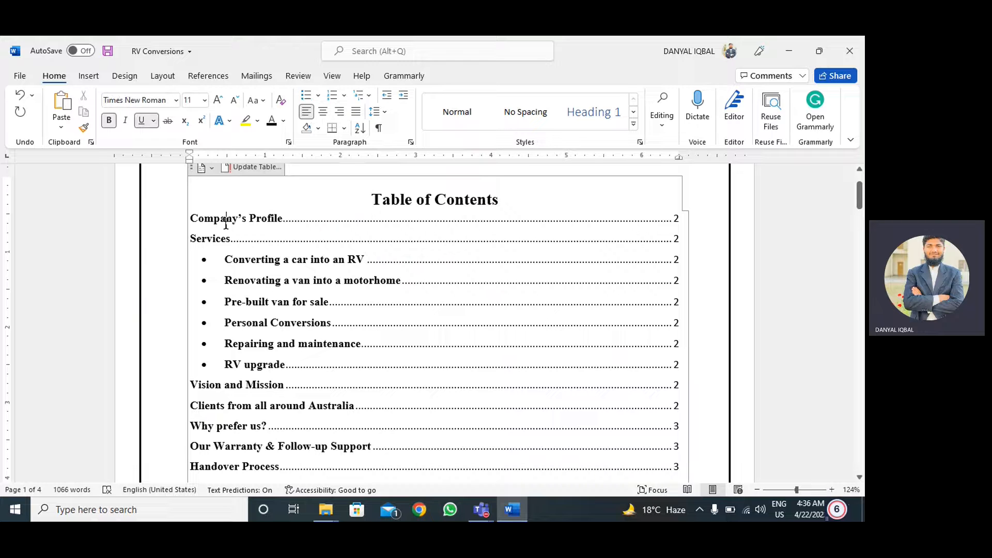
click(188, 220)
drag(188, 219, 402, 457)
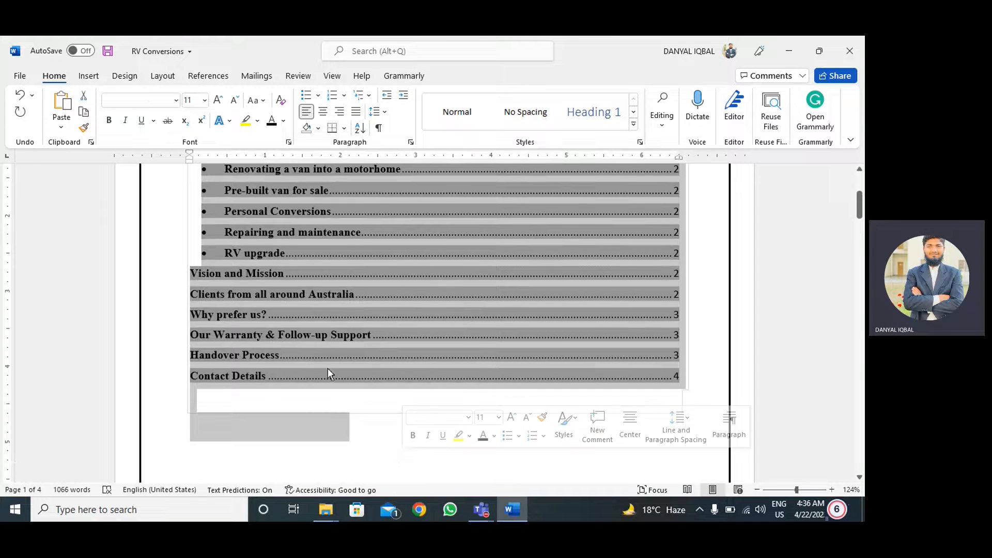
click(176, 101)
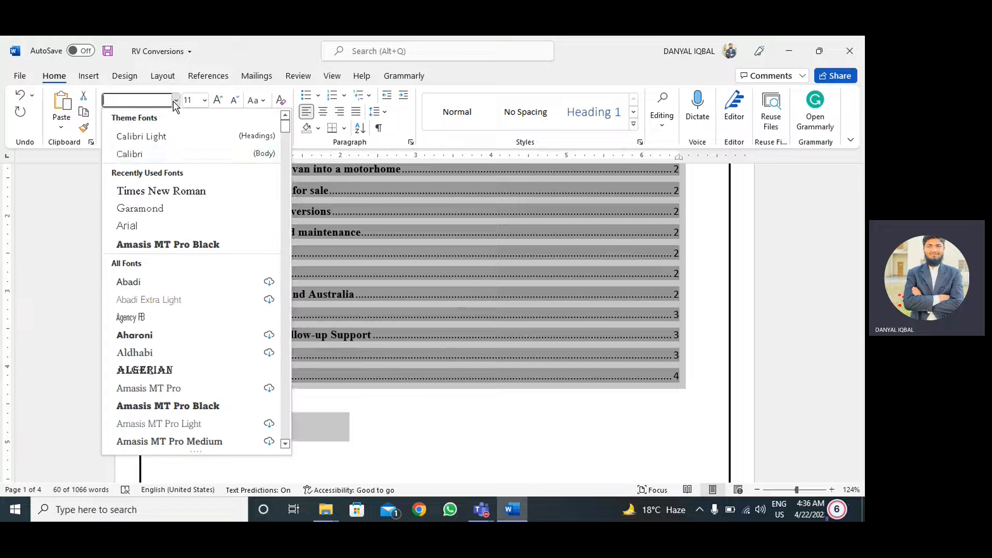
click(161, 192)
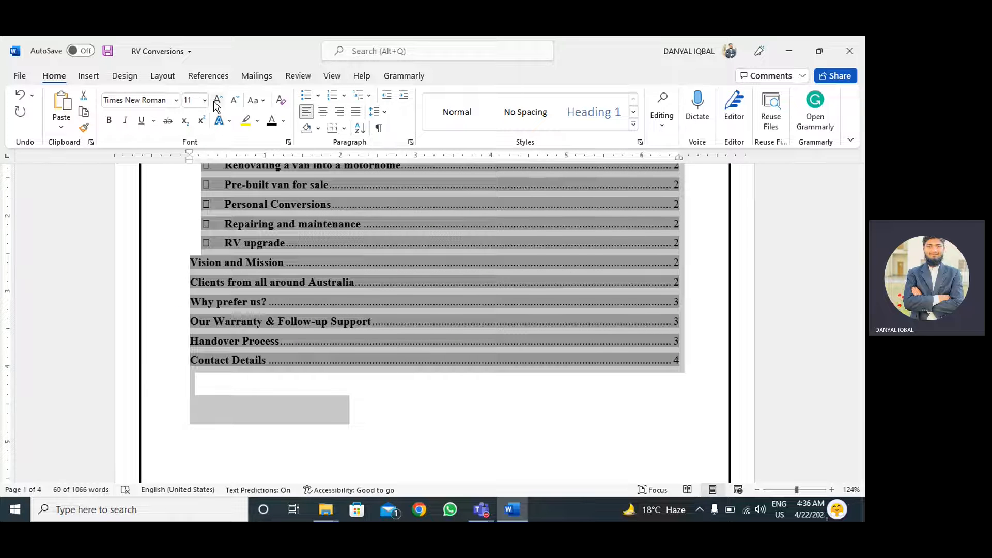
click(217, 105)
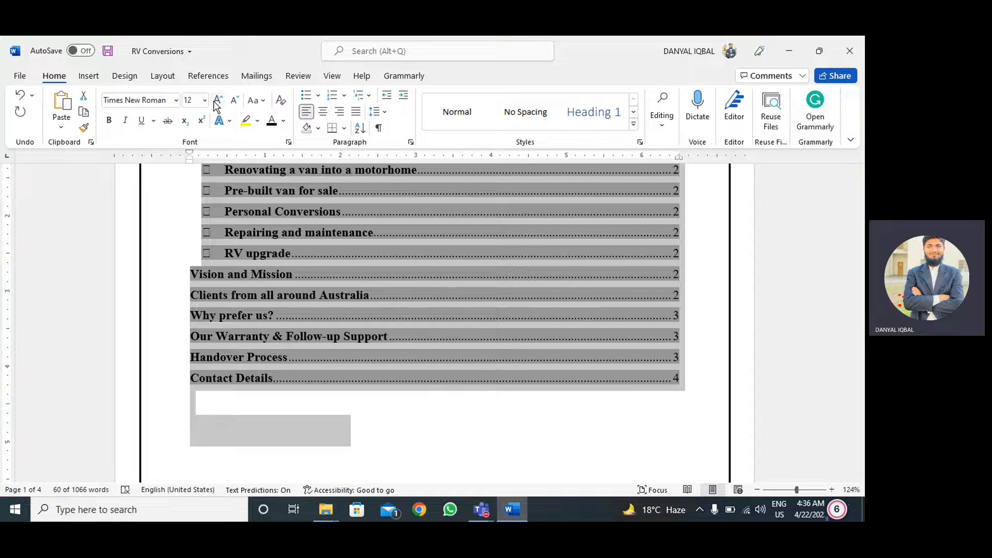
click(106, 124)
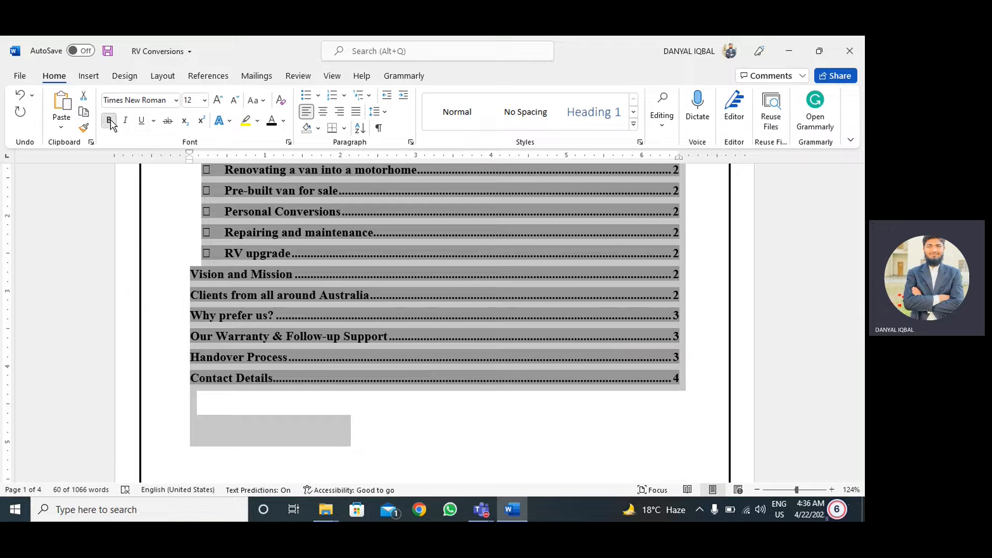
key(ctrl+z)
scroll(231, 261, up, 4)
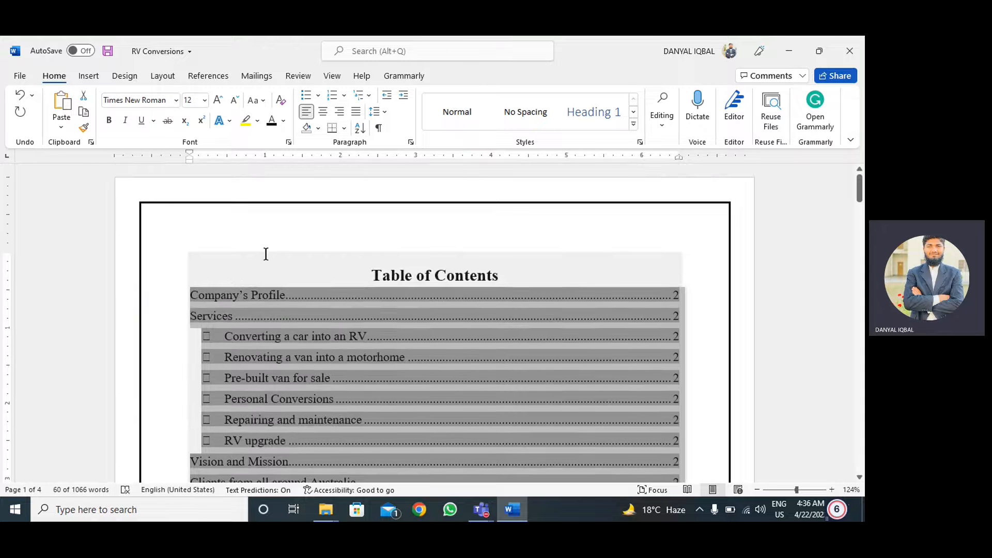
scroll(266, 254, down, 2)
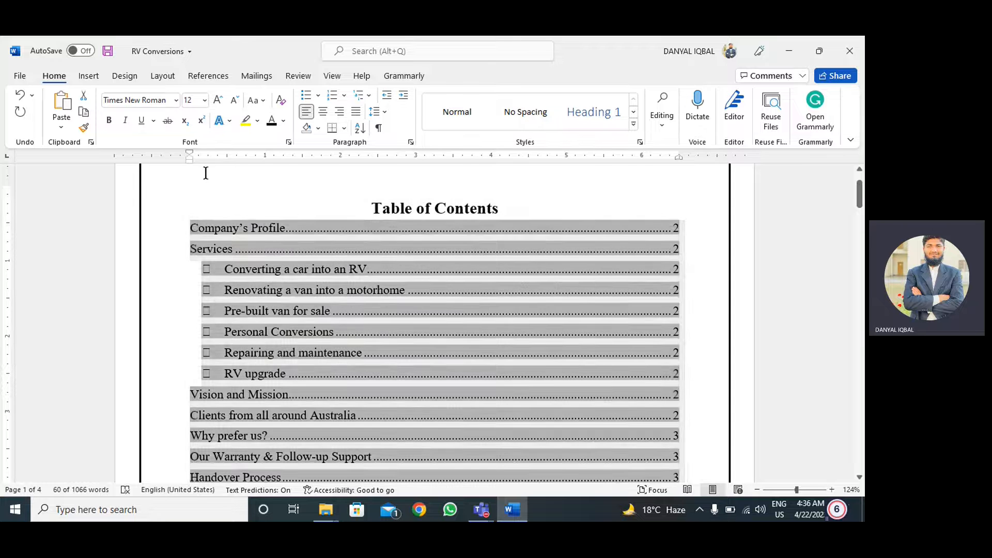
click(204, 176)
- Check the reformatted table of contents against the headings at the start of the RV Conversions page
scroll(422, 166, down, 2)
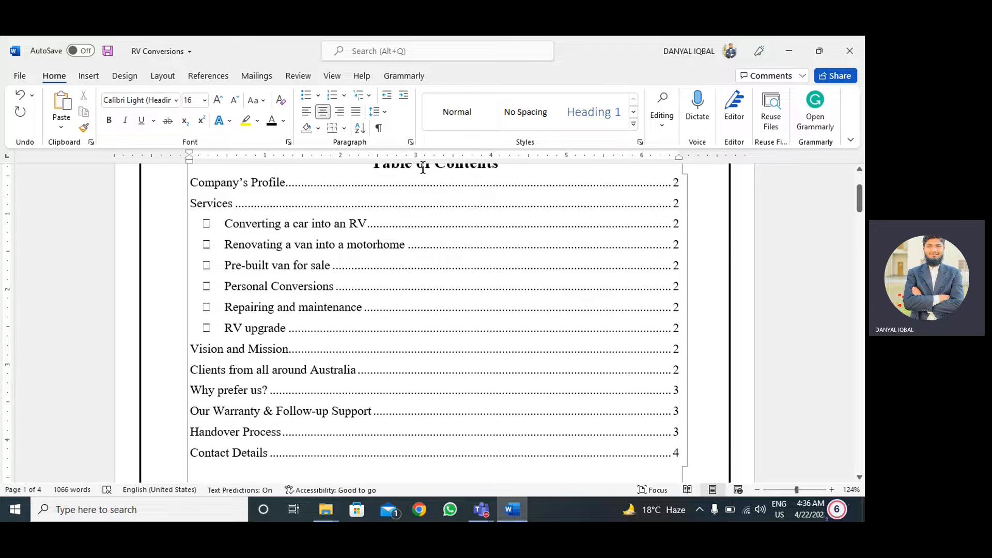
scroll(423, 167, up, 2)
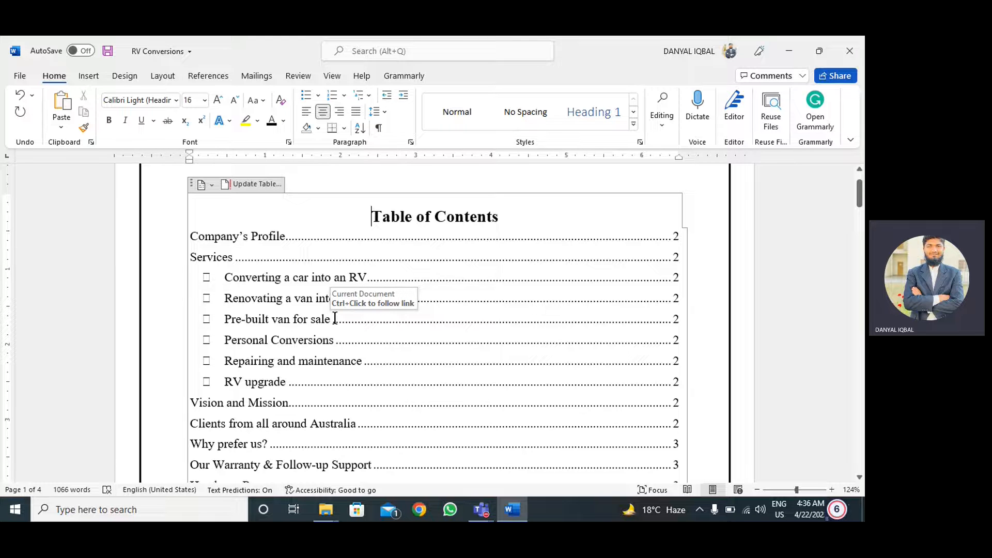
key(Page_Down)
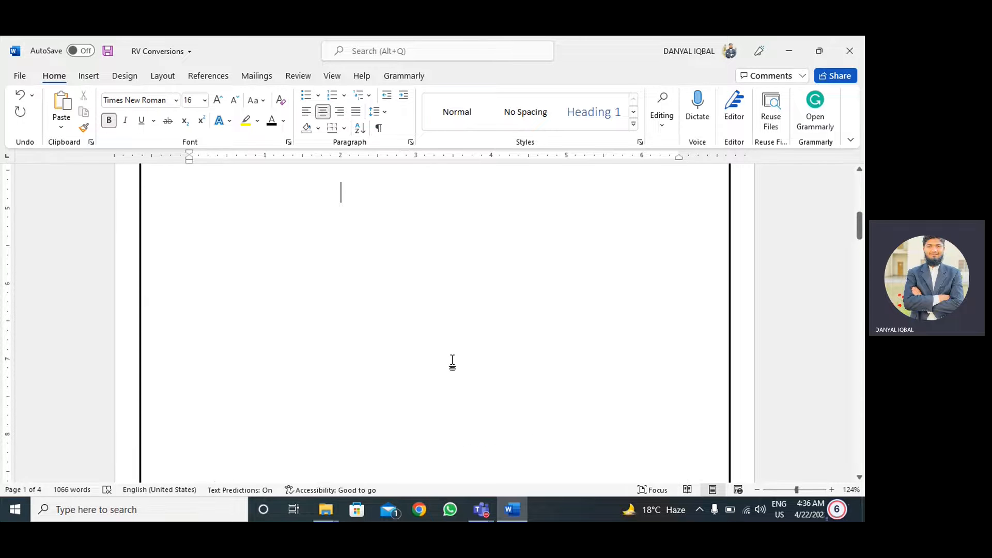
key(Down)
scroll(452, 362, down, 5)
click(294, 234)
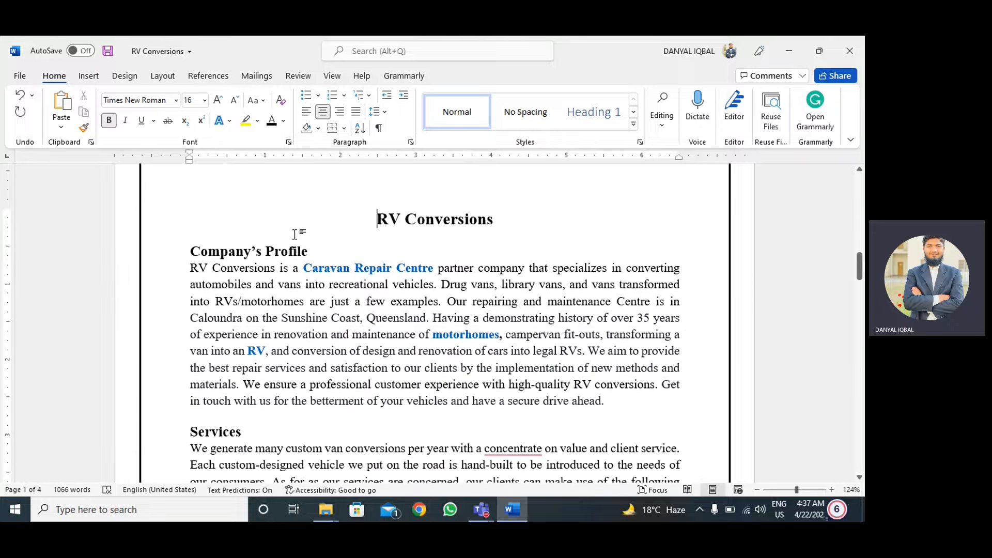
scroll(346, 227, up, 10)
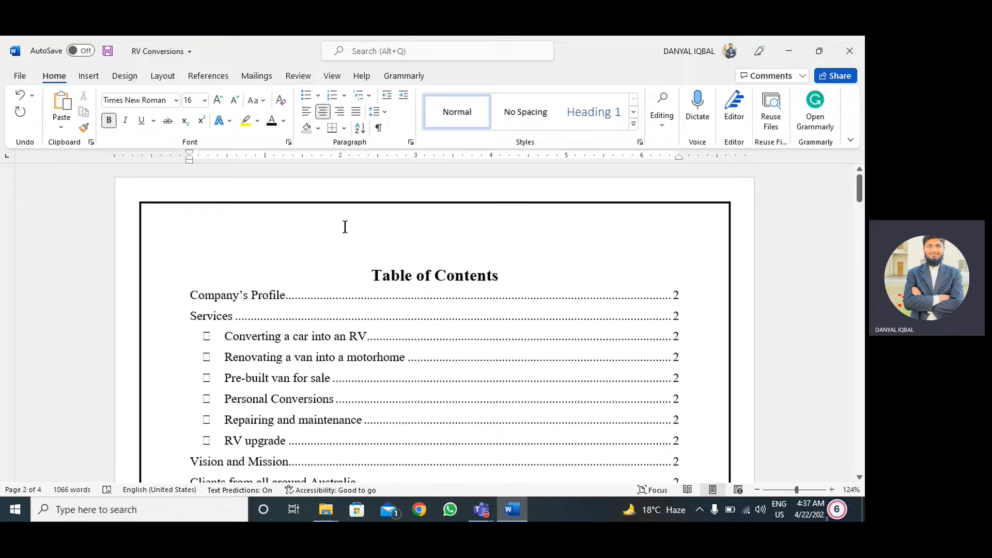
- Look at the table of contents' update option and skim the document through the Contact Details page
click(273, 247)
click(335, 225)
click(237, 270)
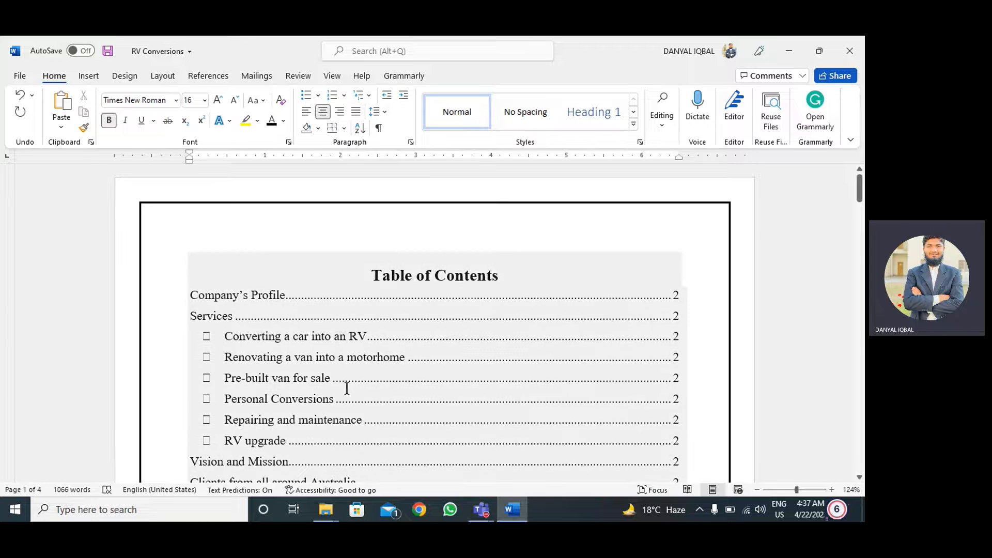
scroll(346, 388, down, 2)
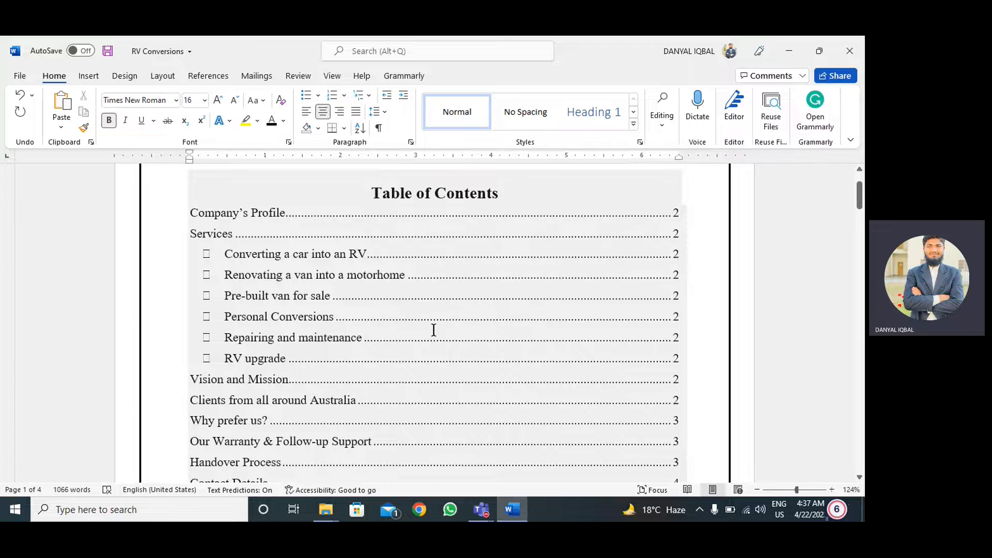
scroll(375, 315, up, 2)
click(353, 278)
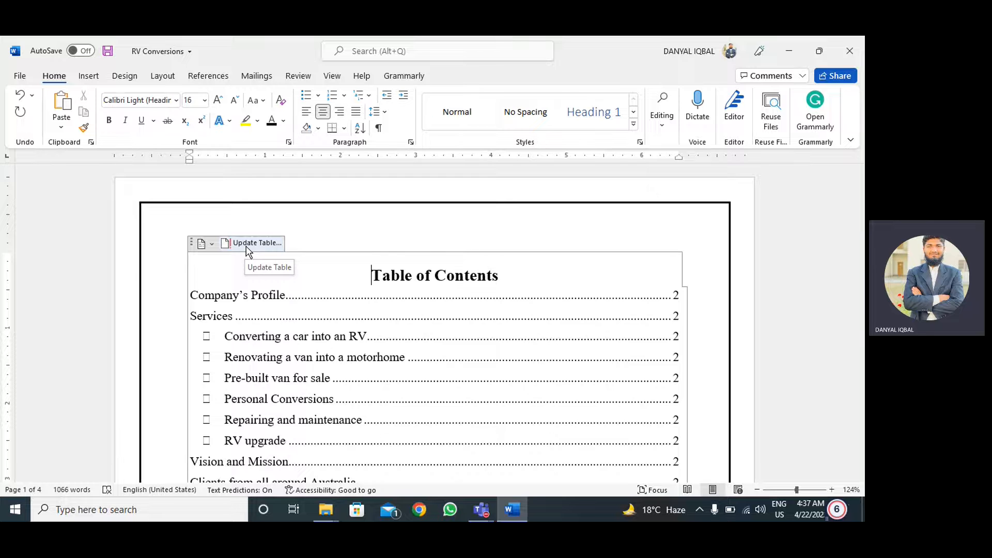
scroll(454, 218, down, 20)
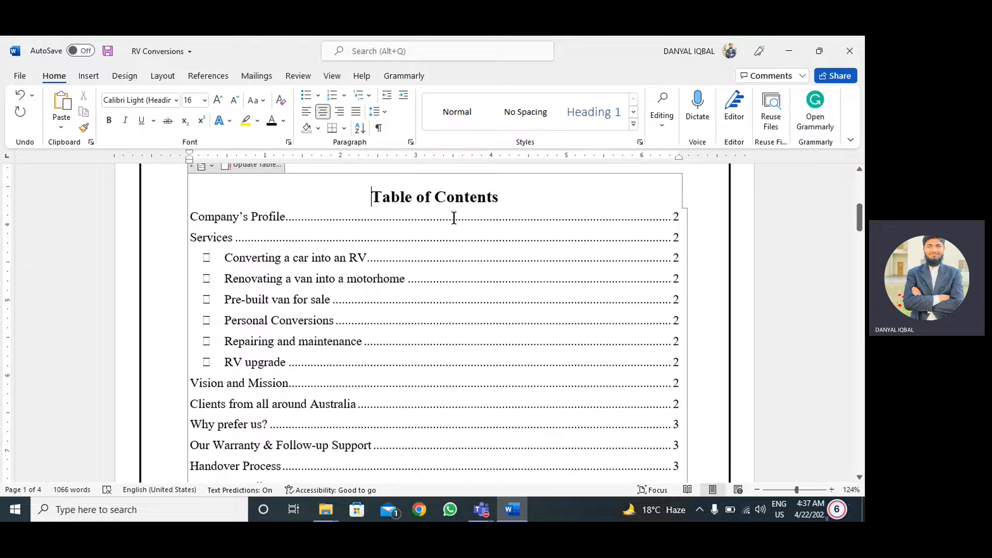
scroll(454, 218, up, 8)
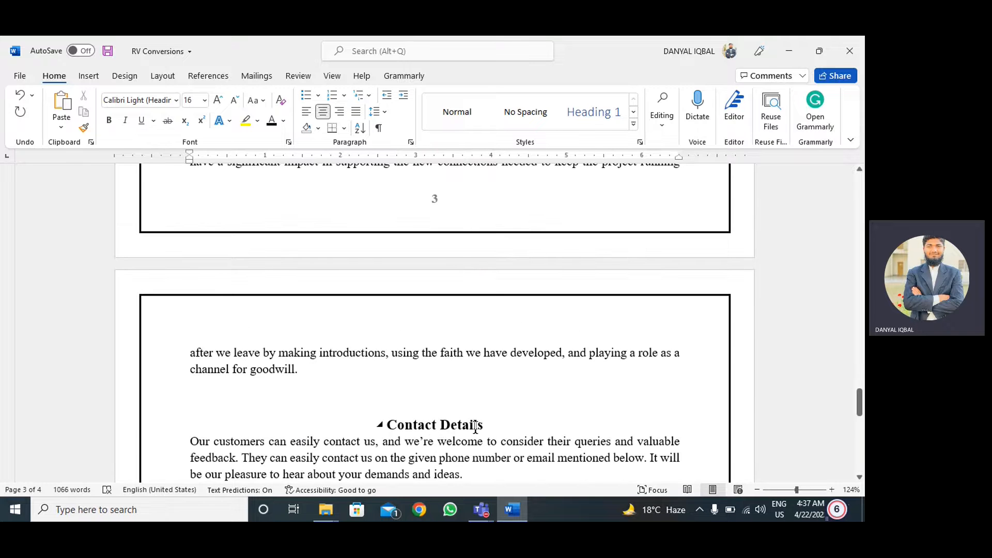
scroll(352, 454, down, 6)
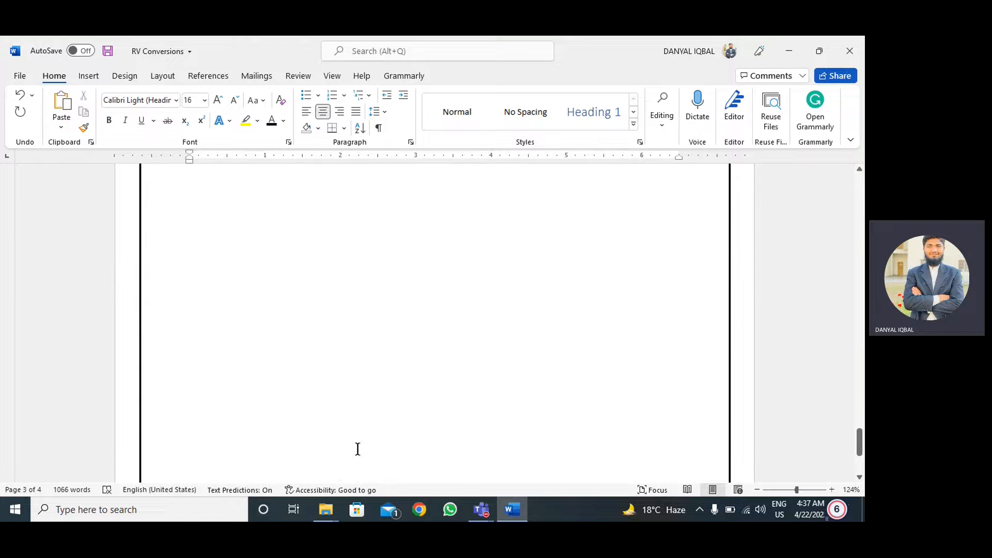
scroll(358, 449, up, 20)
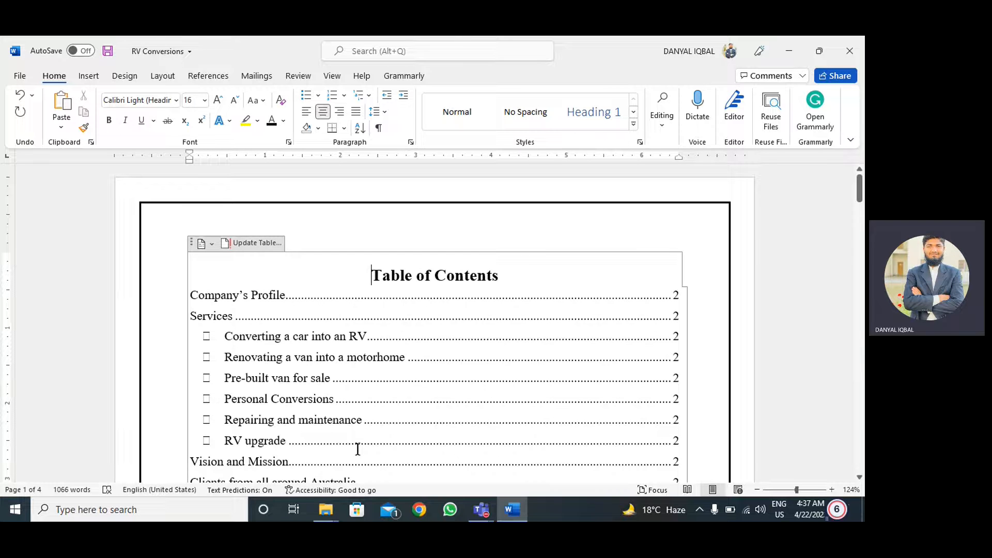
- Review the update options for the table of contents, including updating the entire table, and leave without applying an update
click(250, 248)
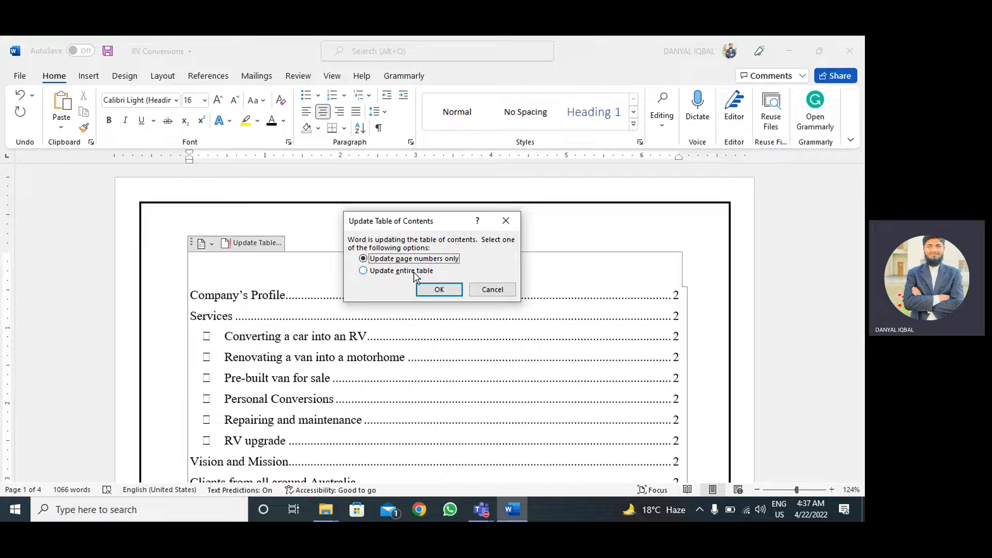
click(364, 270)
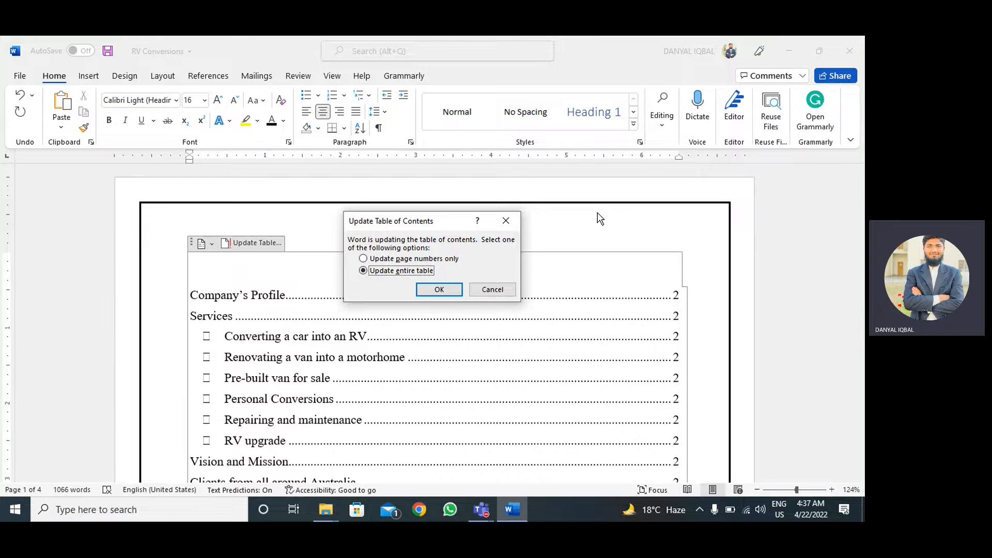
click(492, 289)
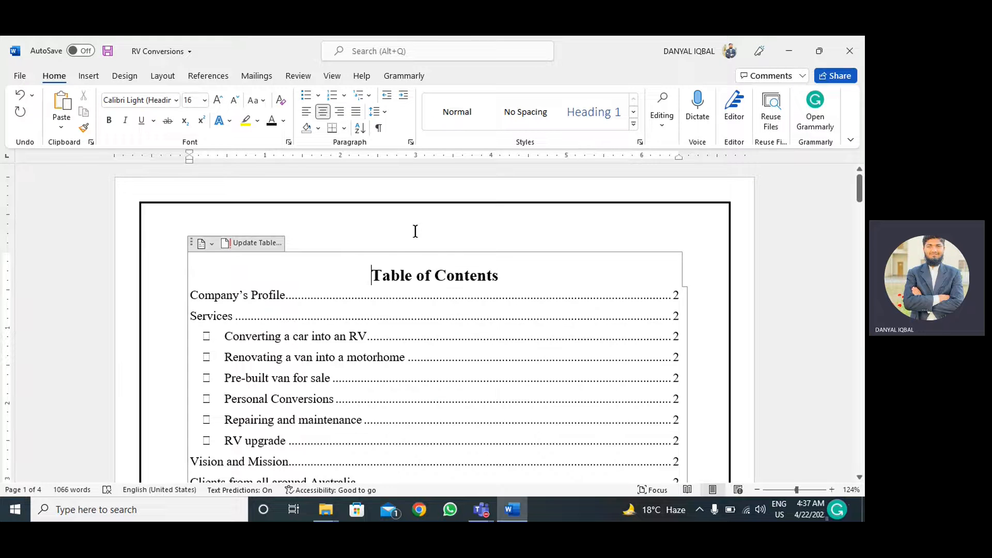
scroll(414, 229, down, 10)
click(402, 329)
scroll(405, 327, up, 10)
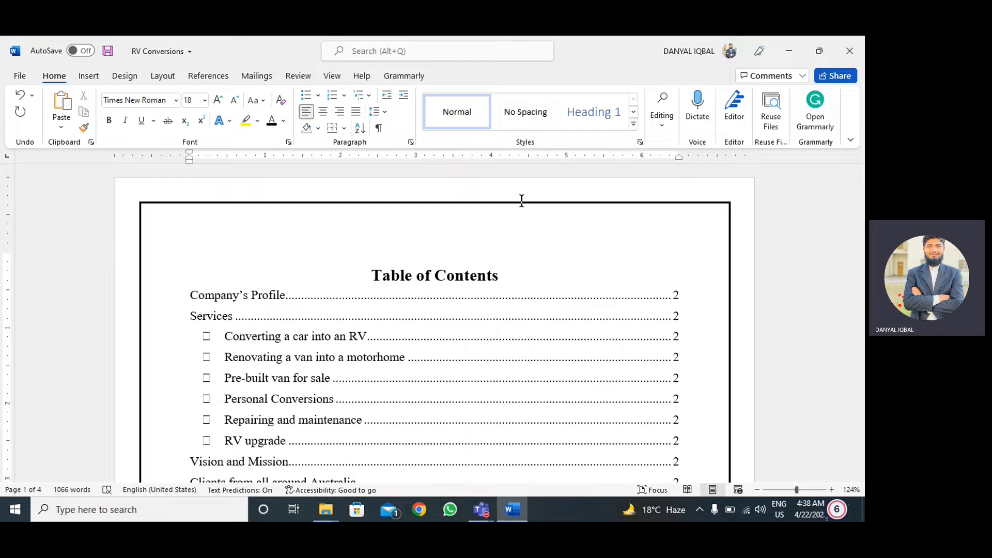
scroll(474, 294, down, 8)
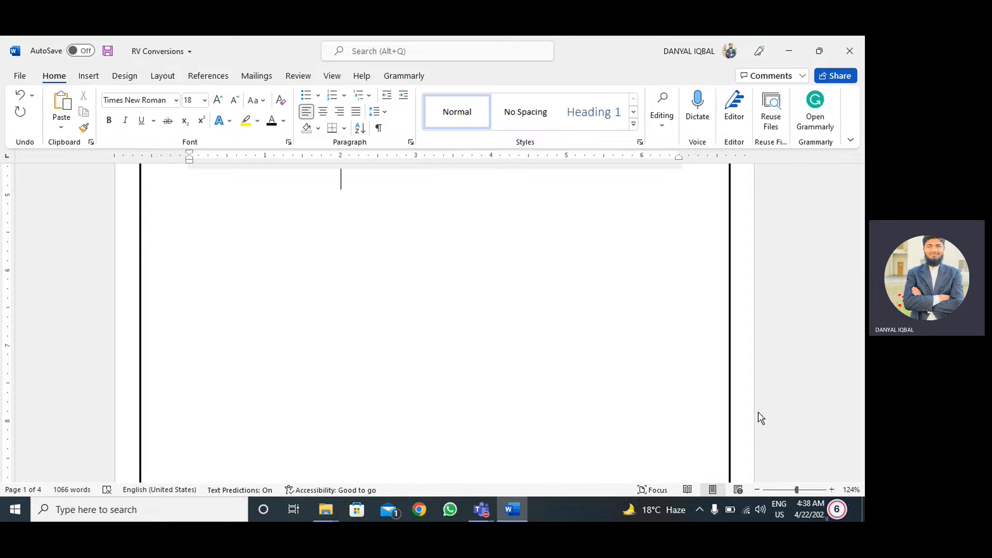
- Switch to the Teams meeting window and stop the meeting's recording and transcription
click(781, 433)
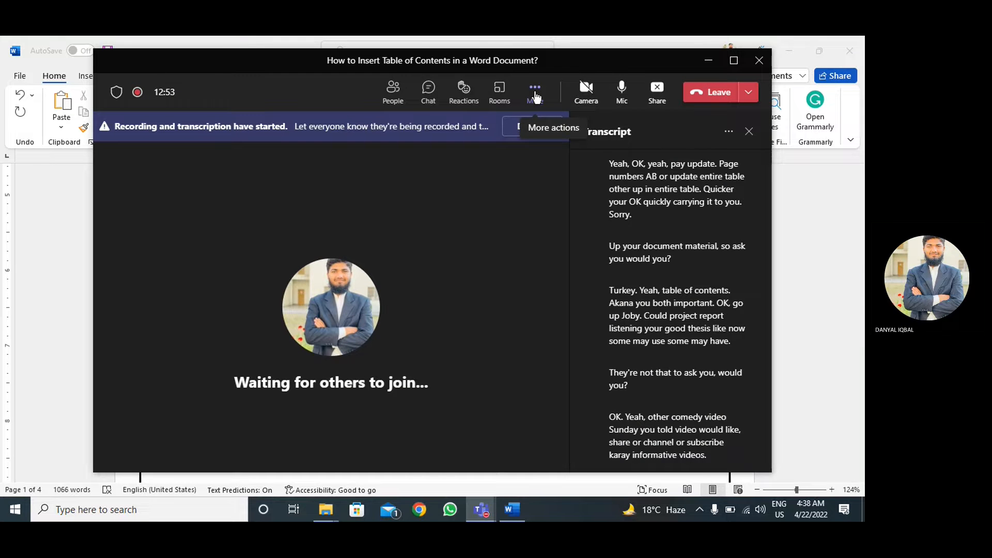
click(535, 97)
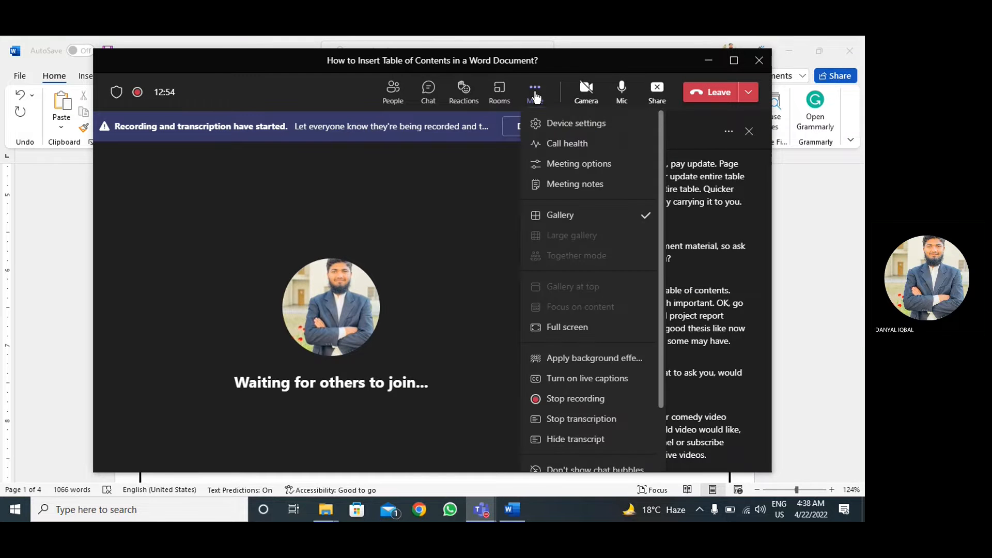
click(557, 396)
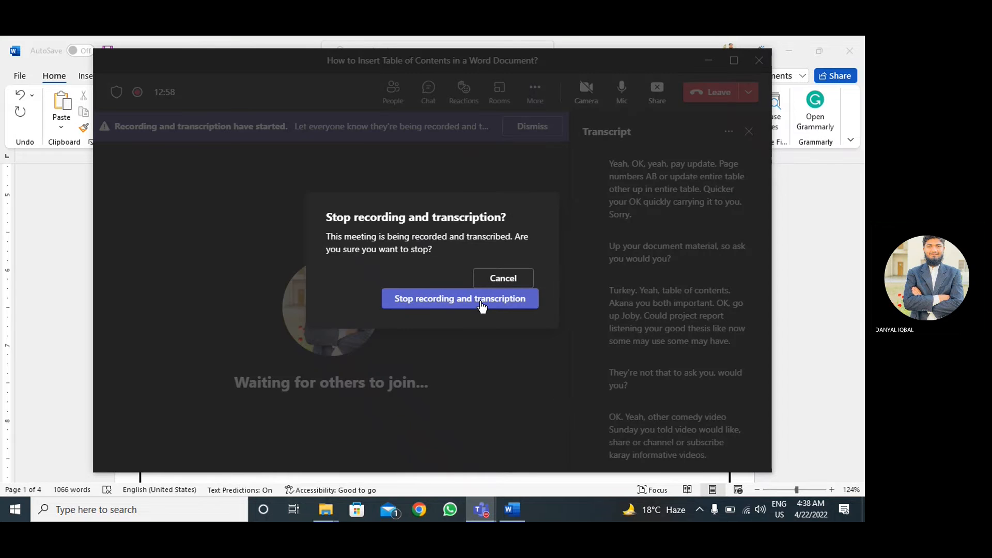